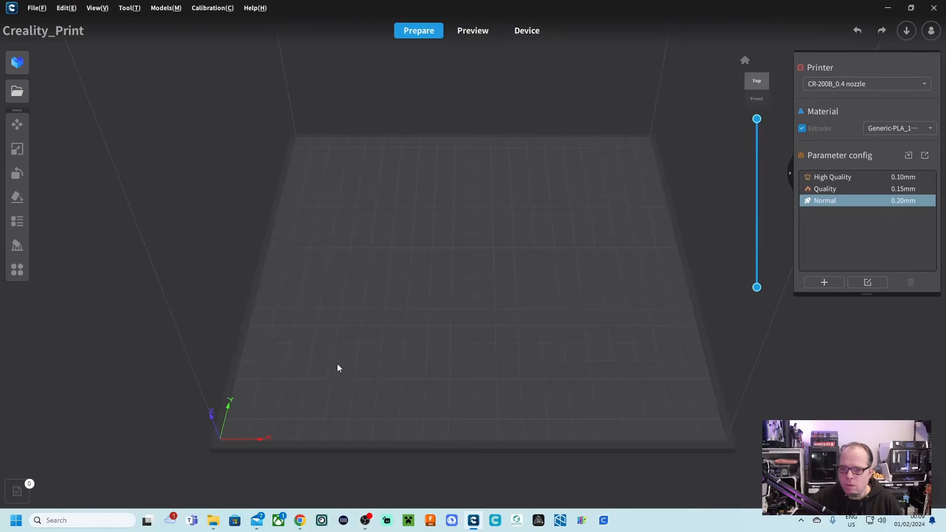
# Inspect the empty CR-200B build plate from several angles and zoom levels.
pyautogui.moveTo(337, 363); pyautogui.dragTo(395, 334, button='right')
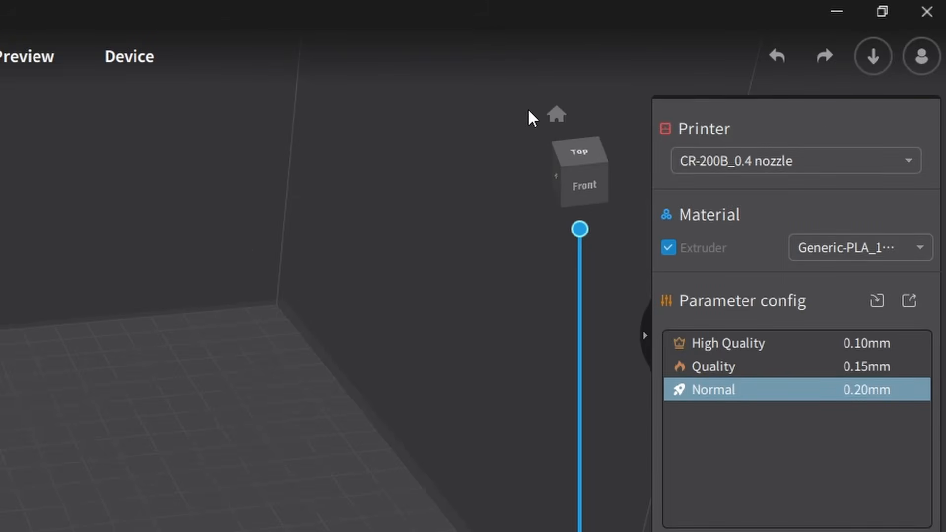
pyautogui.click(745, 60)
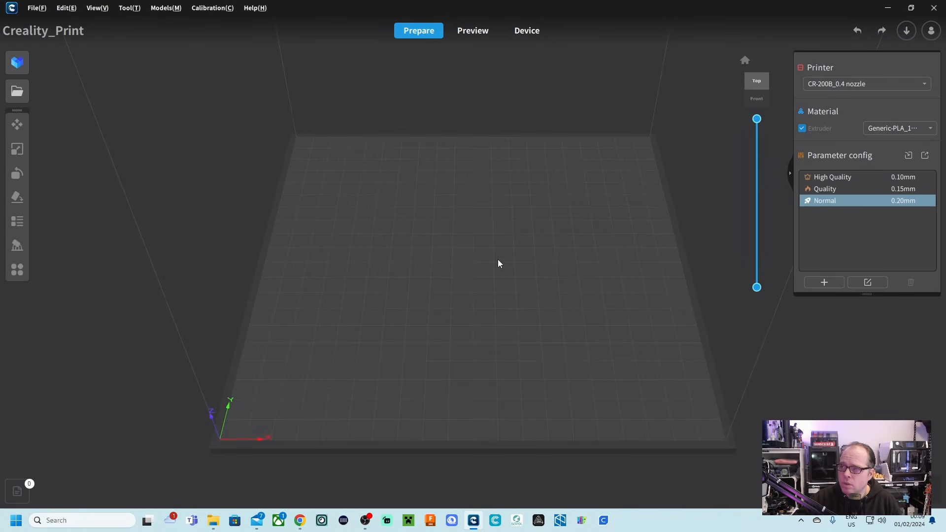
pyautogui.moveTo(427, 320); pyautogui.dragTo(493, 197)
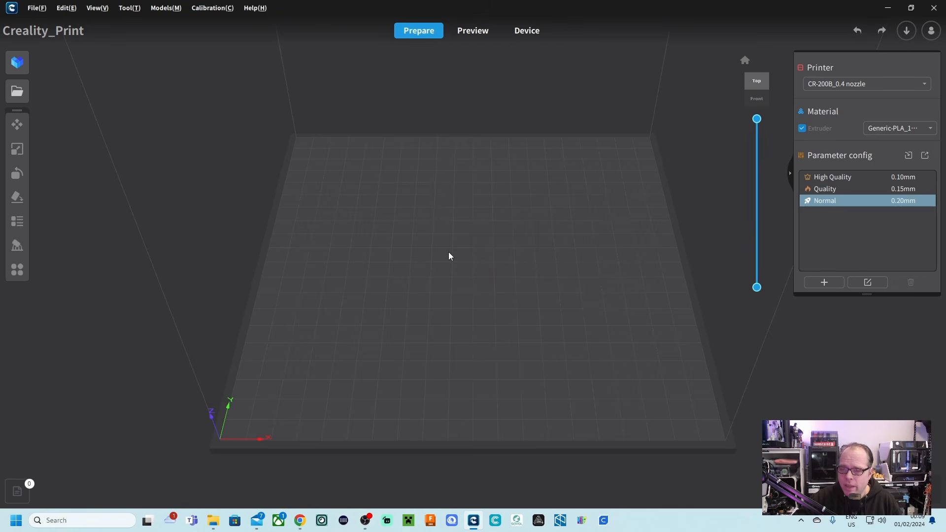
pyautogui.moveTo(437, 300); pyautogui.dragTo(407, 274, button='right')
pyautogui.scroll(5, 434, 238)
pyautogui.scroll(-5, 434, 238)
pyautogui.scroll(5, 434, 238)
pyautogui.scroll(-5, 434, 238)
pyautogui.scroll(5, 434, 239)
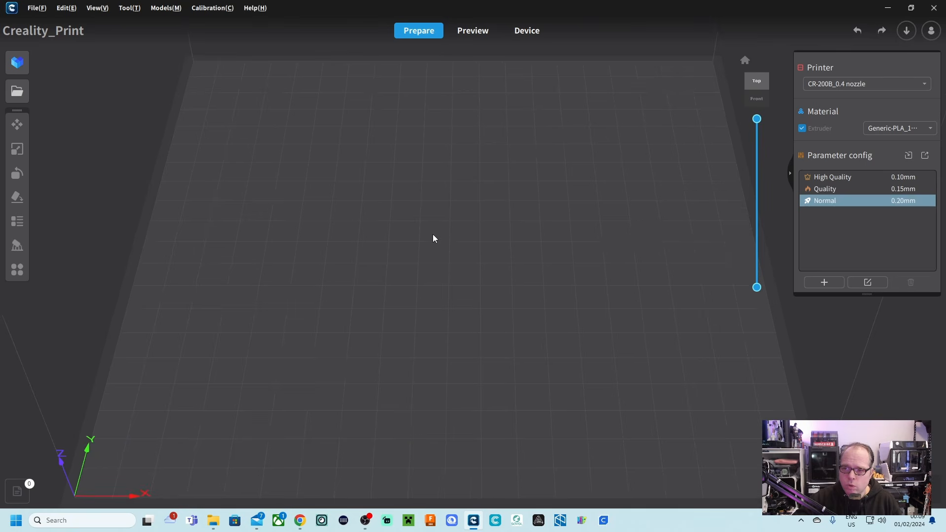
pyautogui.scroll(-4, 434, 239)
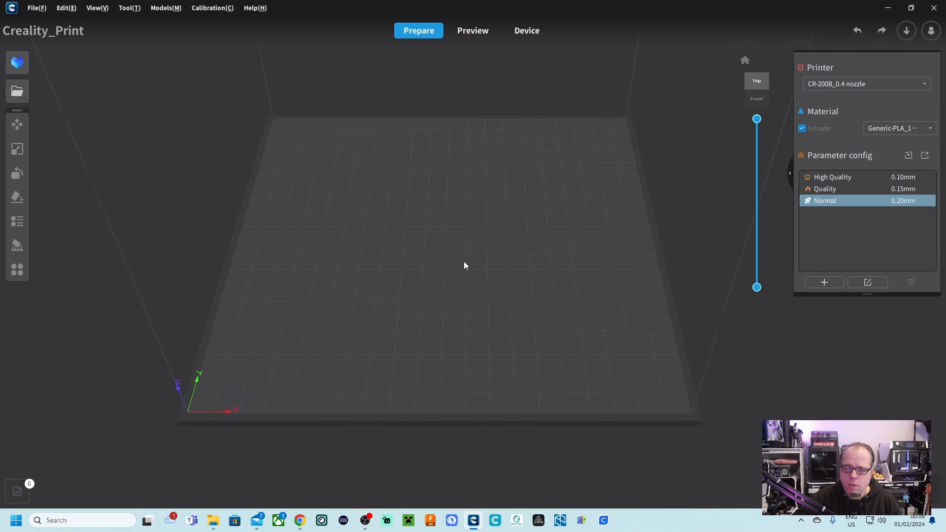
pyautogui.moveTo(456, 265); pyautogui.dragTo(595, 239, button='right')
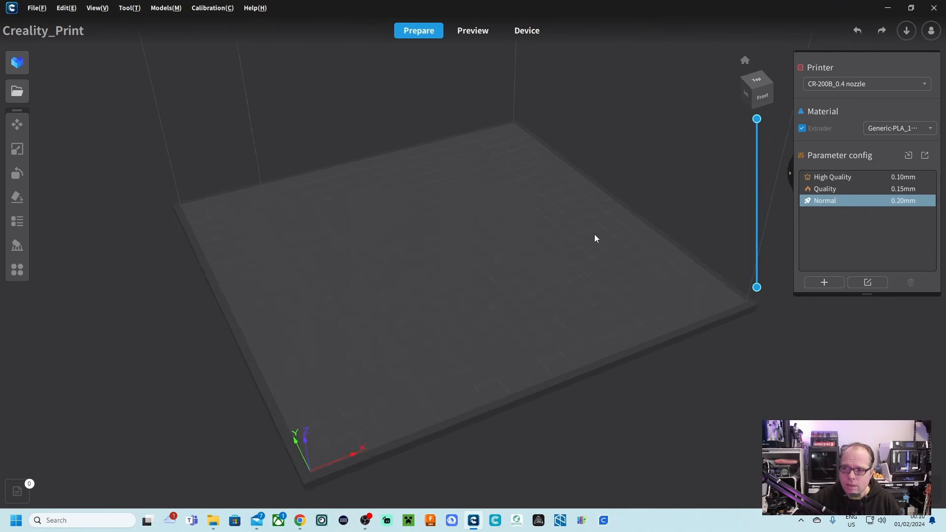
# View the build plate from the top and front, and restore the default viewing angle.
pyautogui.click(745, 60)
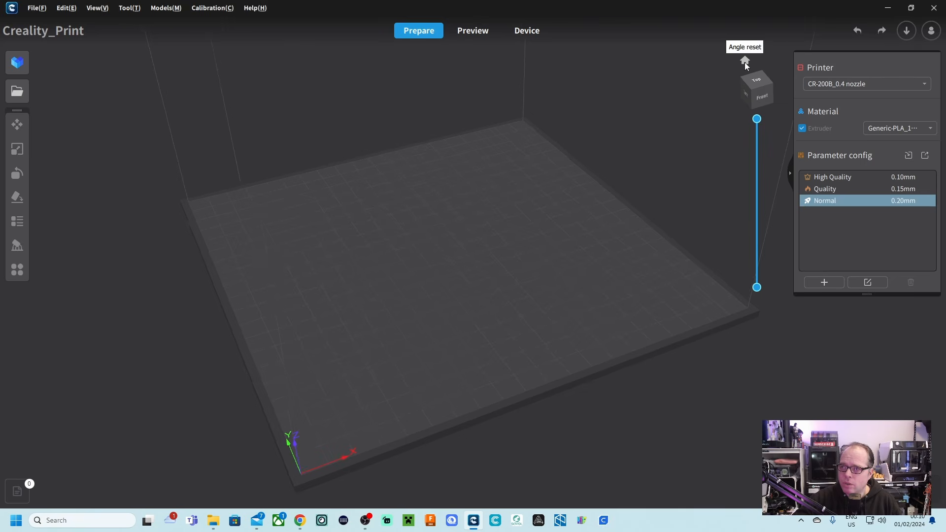
pyautogui.click(757, 85)
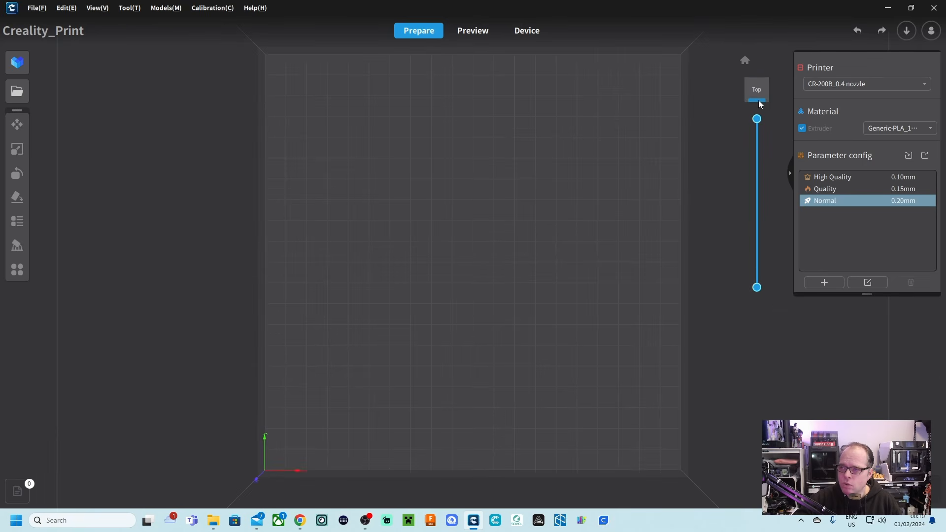
pyautogui.click(757, 100)
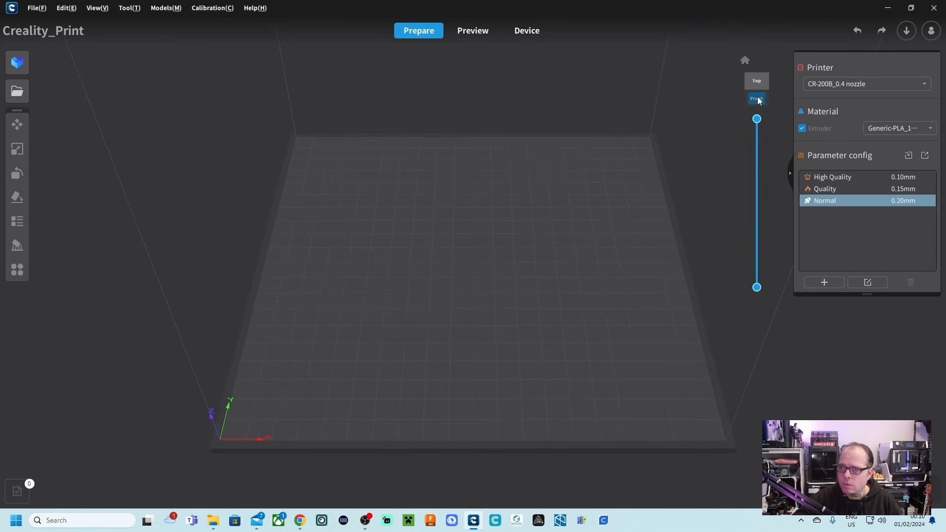
pyautogui.click(756, 99)
pyautogui.click(744, 61)
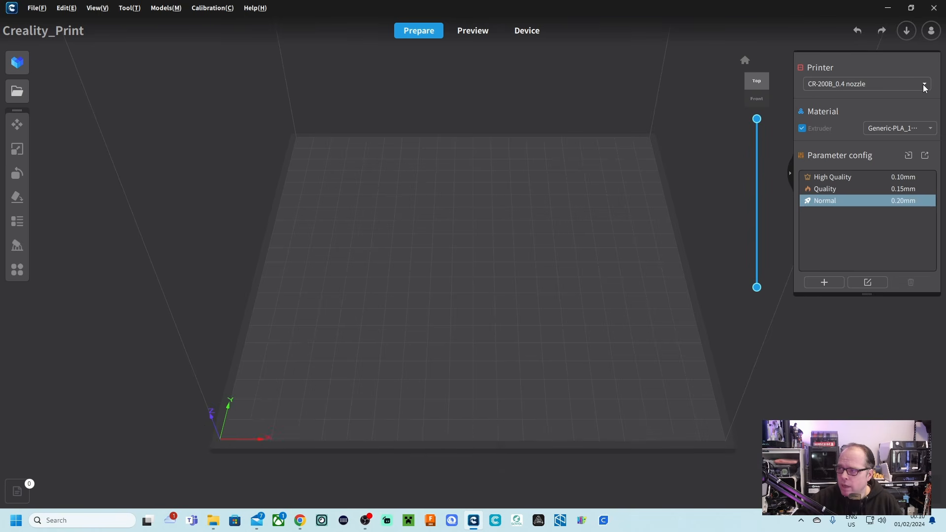
# Start adding a printer and browse the ENDER and CR series in the printer catalogue.
pyautogui.click(808, 82)
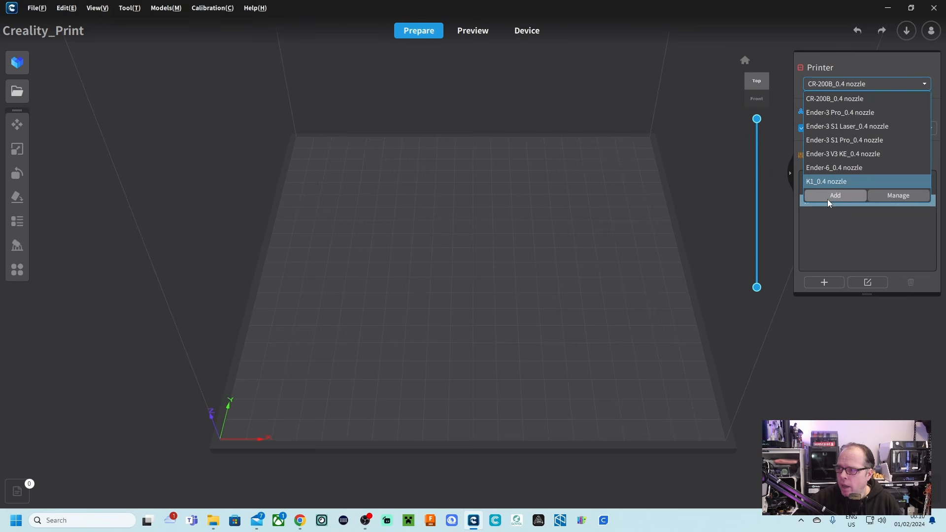
pyautogui.click(835, 196)
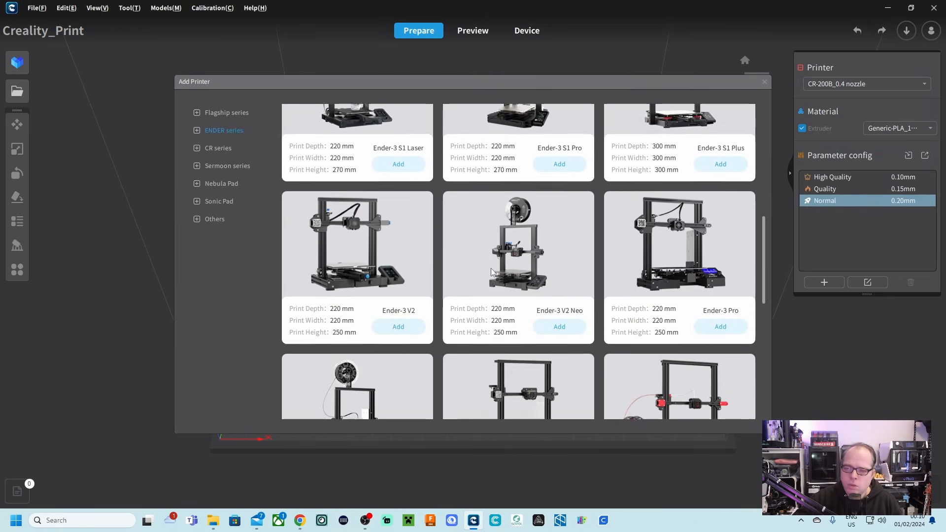
pyautogui.scroll(-3, 492, 272)
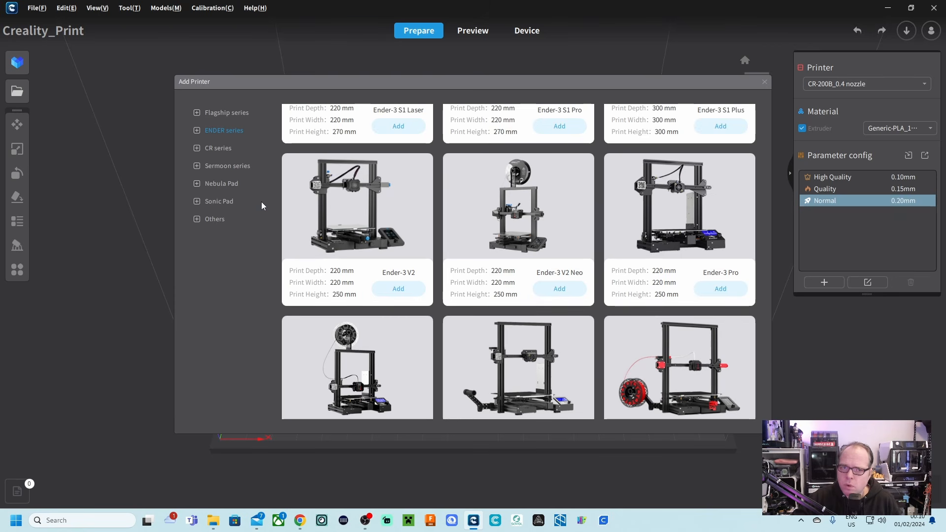
pyautogui.click(218, 148)
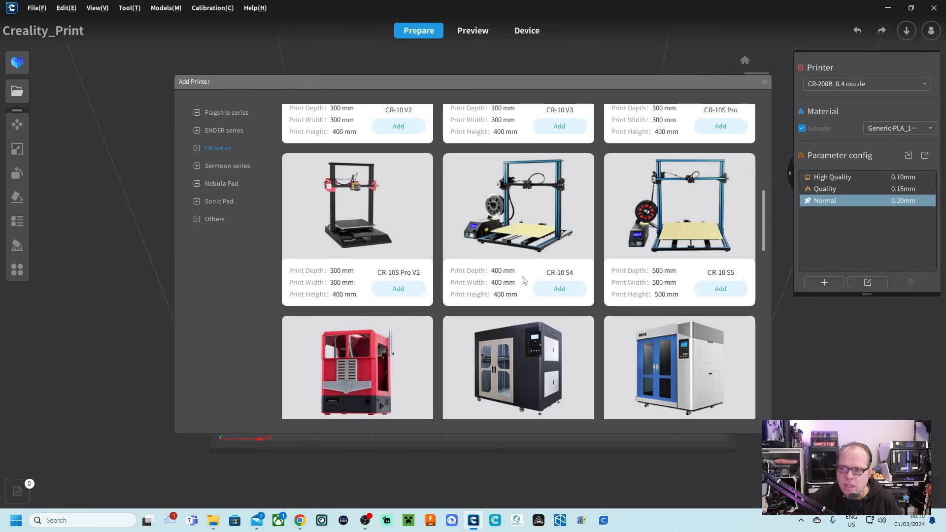
pyautogui.scroll(-3, 532, 269)
pyautogui.scroll(3, 530, 268)
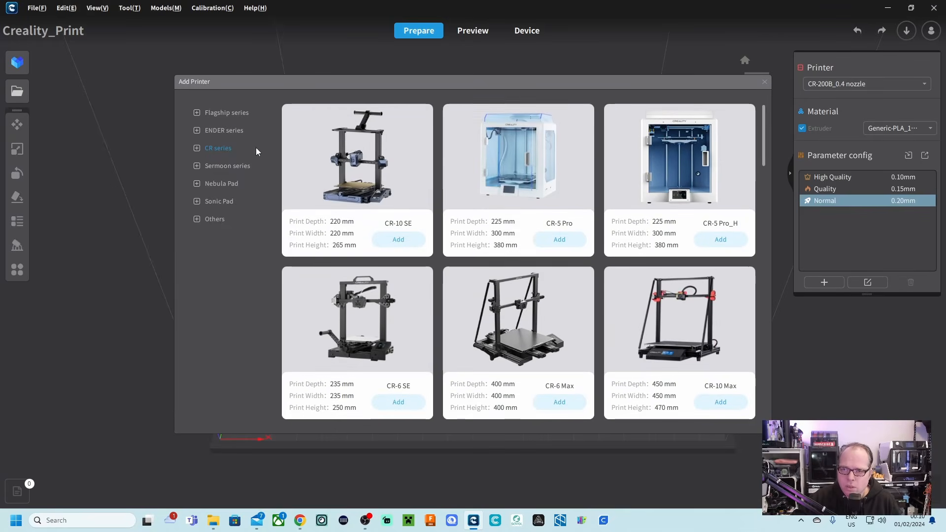
# Add the Ender-3 V2 Neo from the ENDER series with a 0.4 mm nozzle diameter.
pyautogui.click(215, 132)
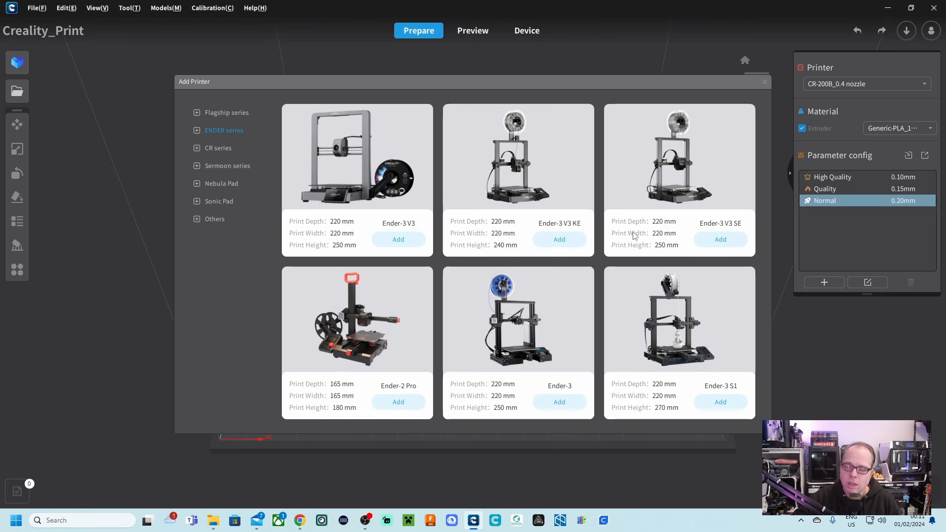
pyautogui.scroll(-5, 634, 235)
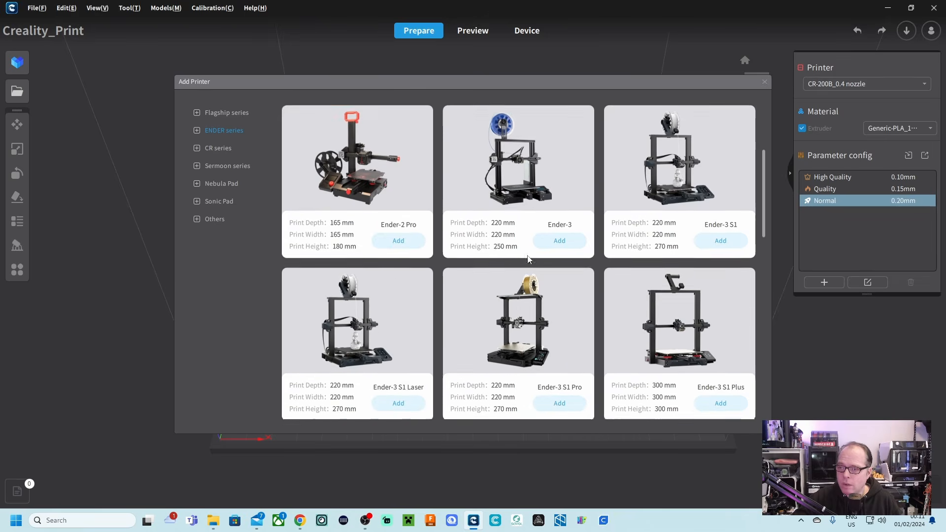
pyautogui.scroll(-3, 582, 285)
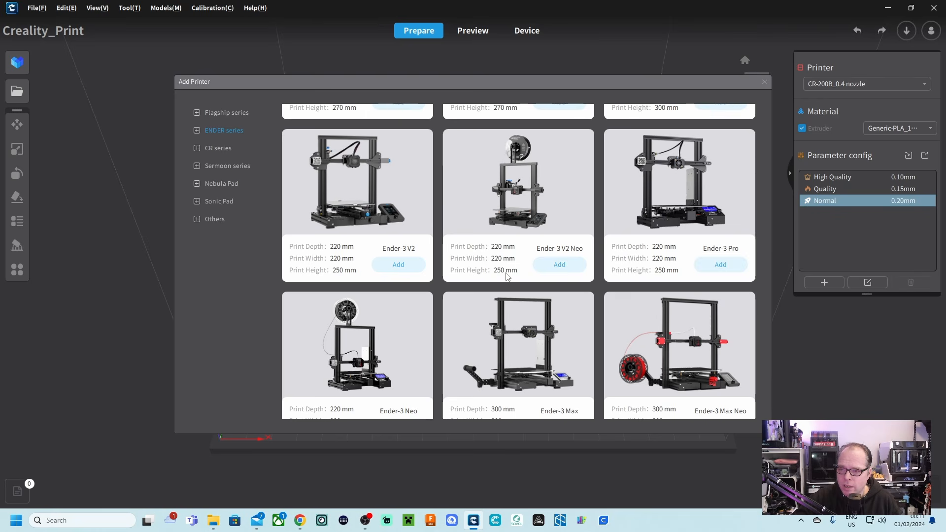
pyautogui.click(566, 270)
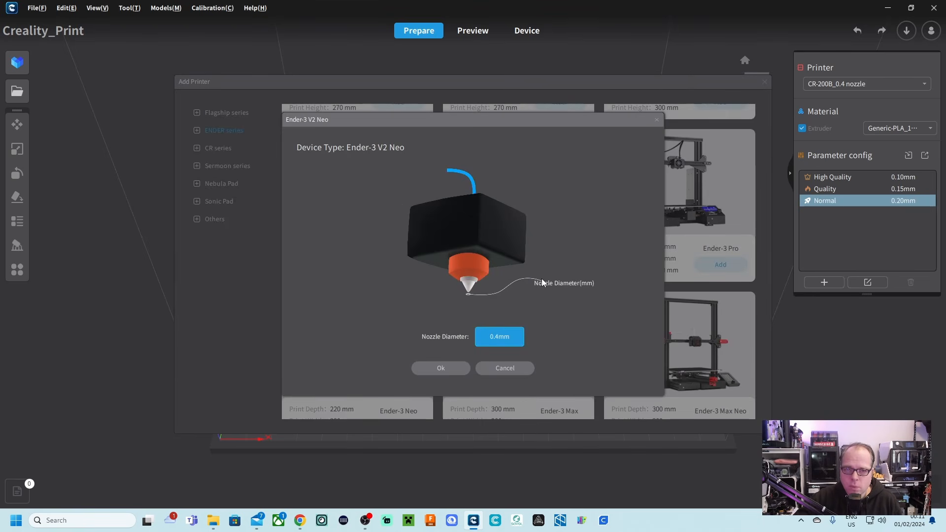
pyautogui.click(439, 367)
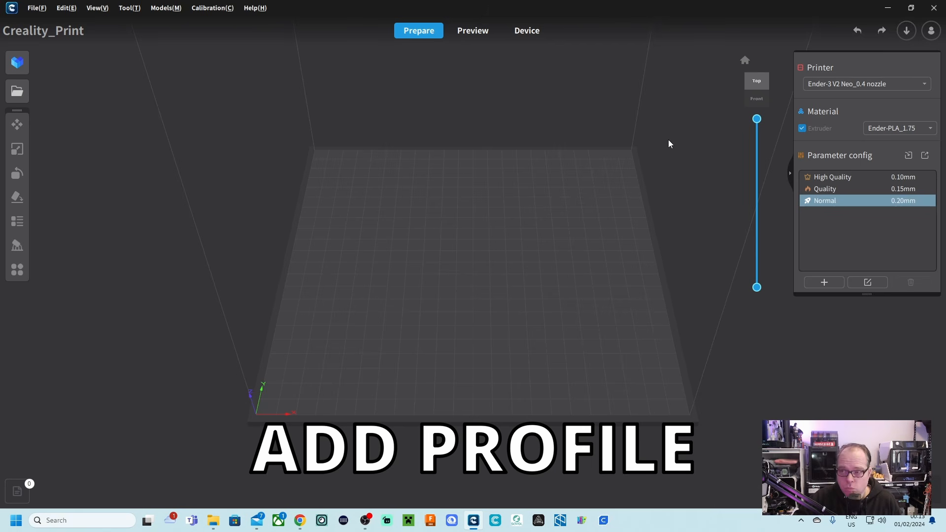
# Create a print profile named "V2 NEO Normal" for the Ender-3 V2 Neo, copied from the Normal profile.
pyautogui.click(824, 282)
pyautogui.moveTo(443, 236); pyautogui.dragTo(392, 232)
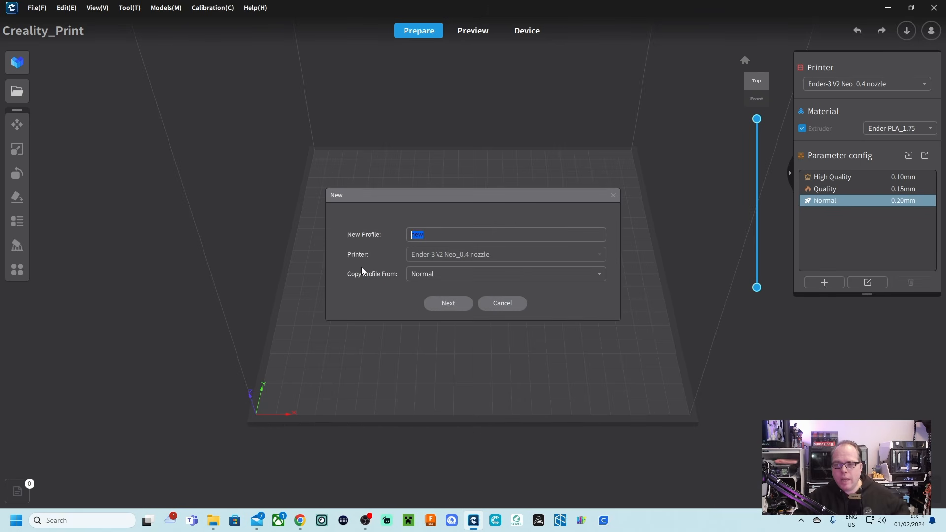
pyautogui.press('BackSpace')
pyautogui.write('V2 NEO Normal')
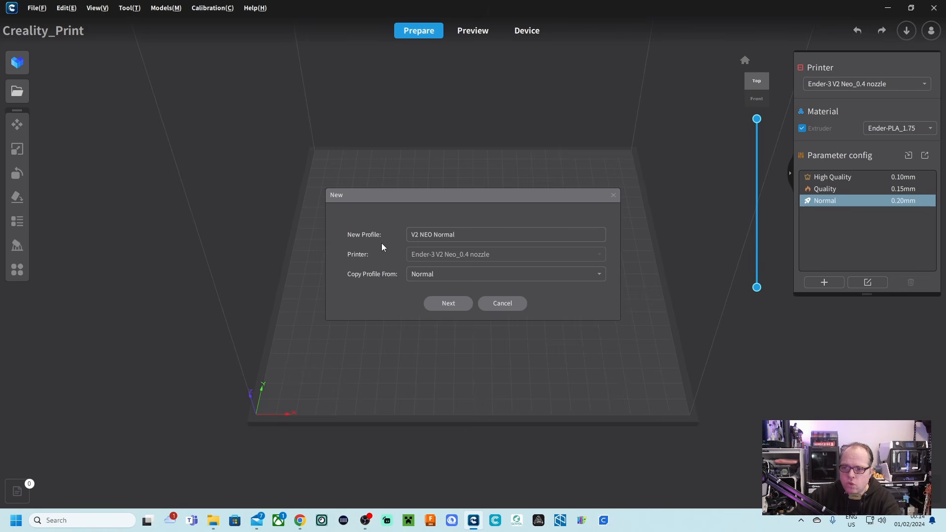
pyautogui.click(449, 303)
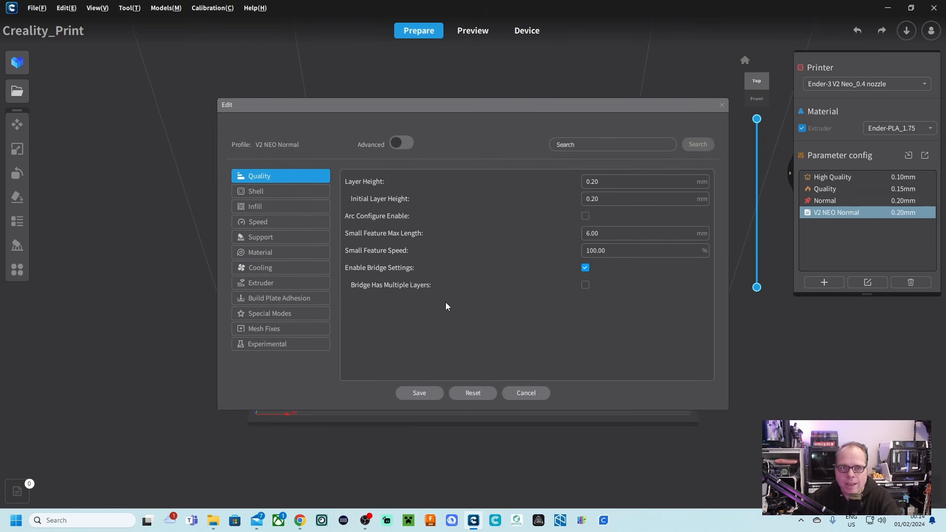
# Set the wall line count to 3 in the profile's shell settings.
pyautogui.click(611, 197)
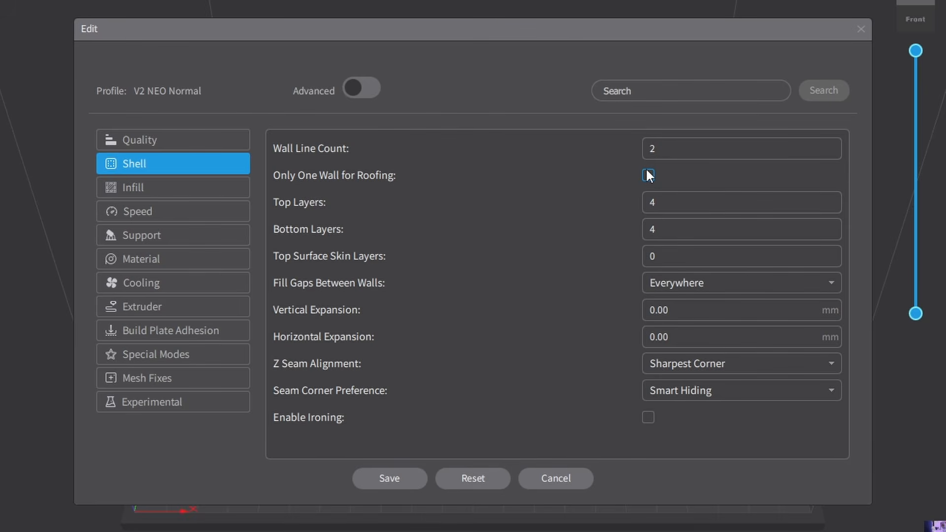
pyautogui.click(690, 150)
pyautogui.press('BackSpace')
pyautogui.write('3')
# Set the profile's Z seam alignment to Random.
pyautogui.moveTo(315, 191)
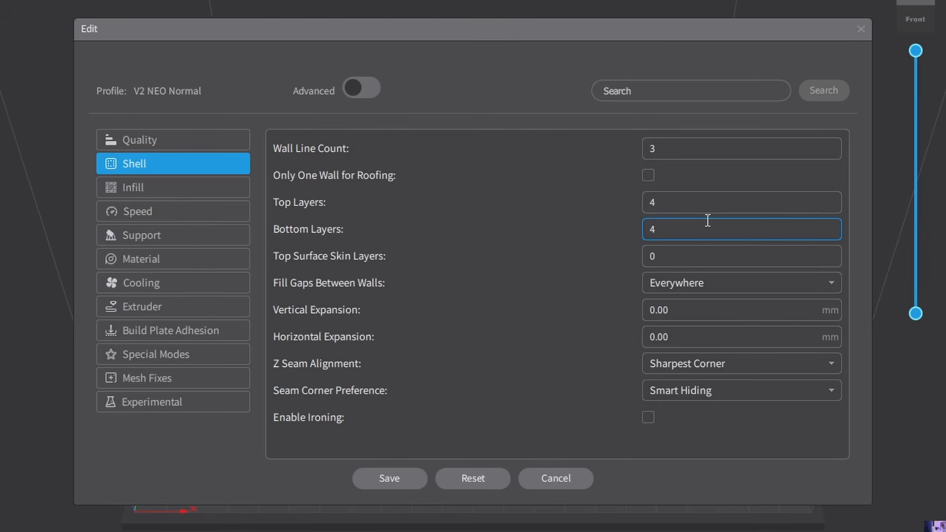
pyautogui.moveTo(298, 288)
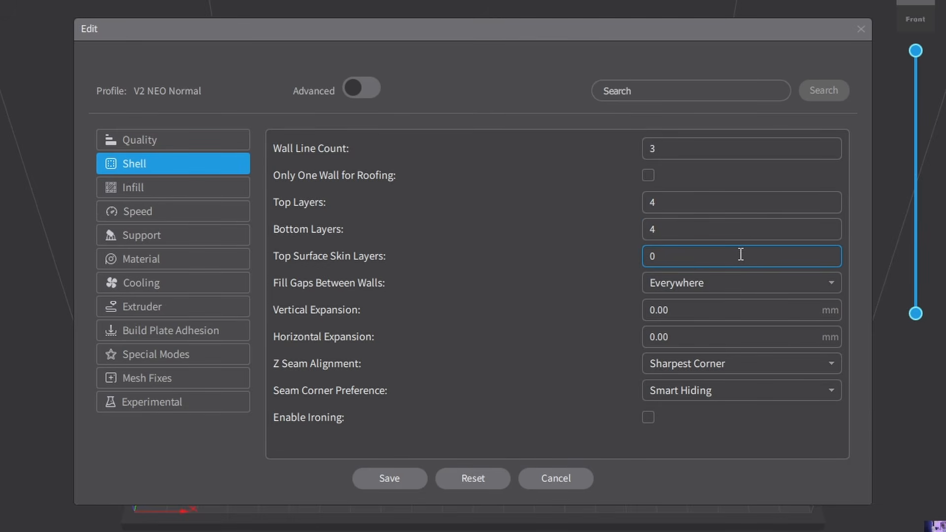
pyautogui.moveTo(283, 378)
pyautogui.click(728, 364)
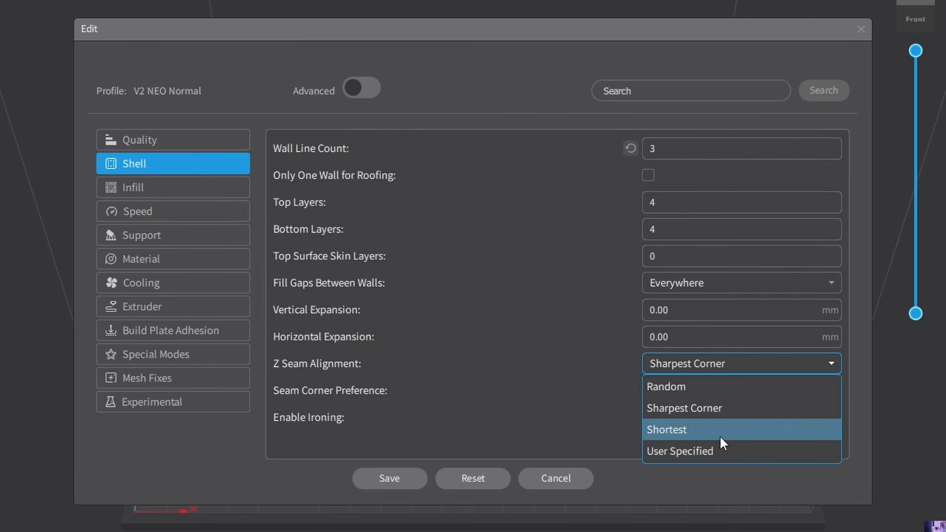
pyautogui.click(656, 388)
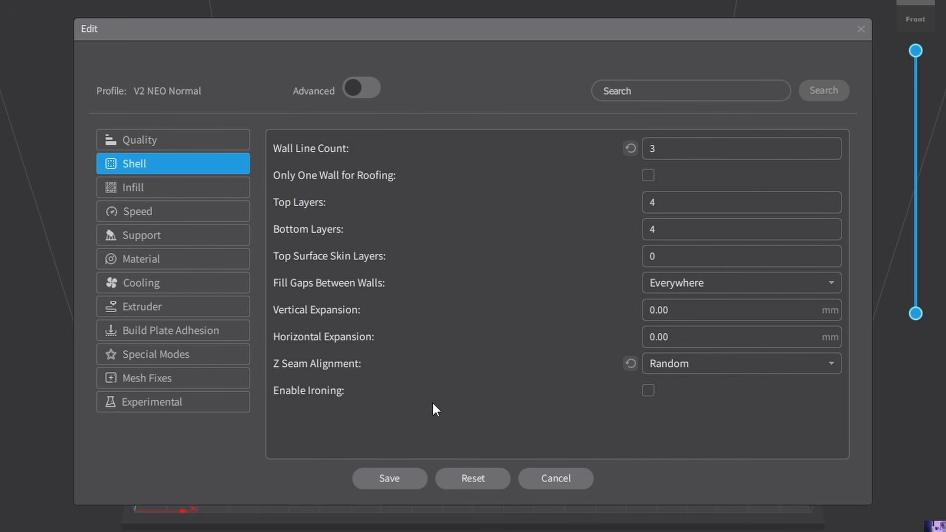
# Try an infill density of 40% in the infill settings and restore the default density.
pyautogui.moveTo(295, 396)
pyautogui.click(163, 191)
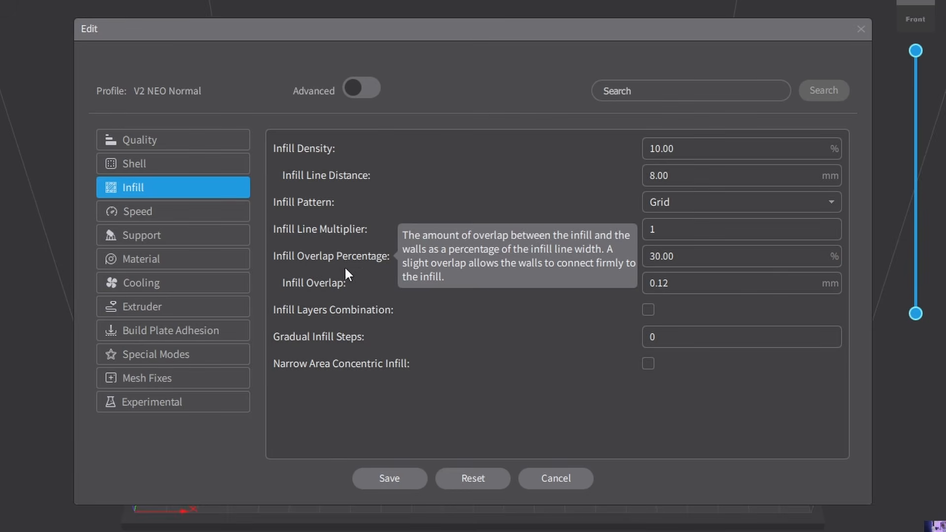
pyautogui.doubleClick(660, 148)
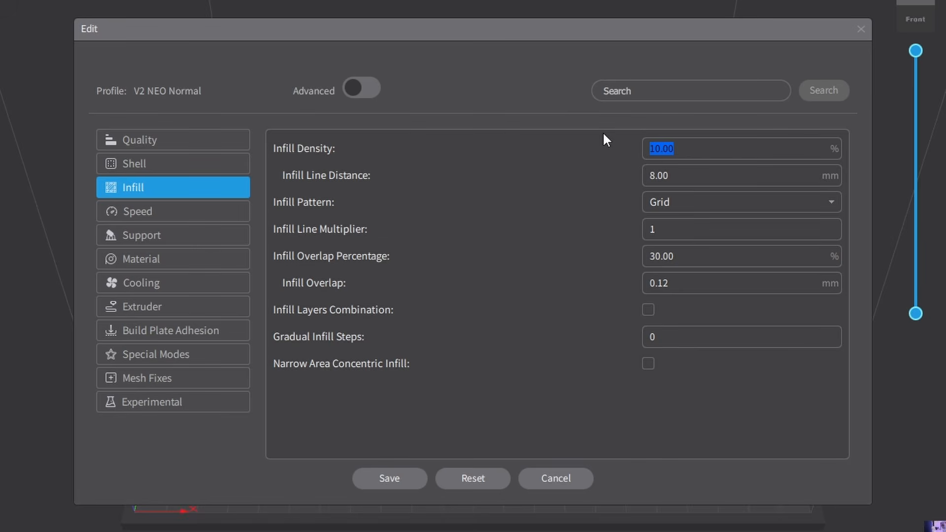
pyautogui.write('40')
pyautogui.press('Return')
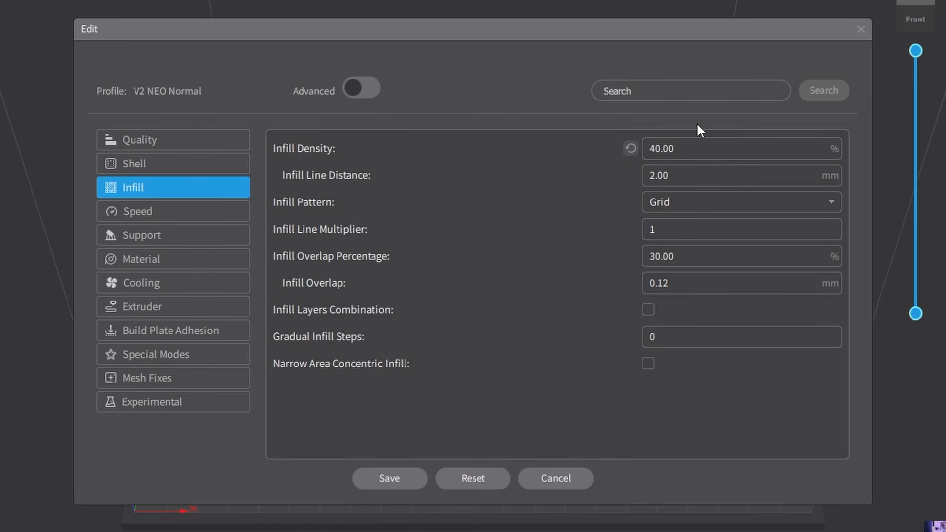
pyautogui.click(631, 148)
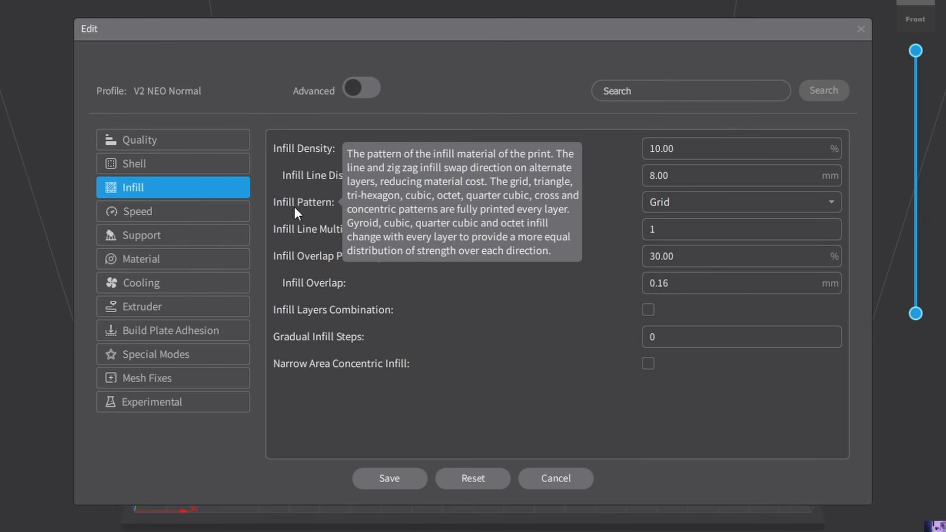
# Set the infill pattern to Gyroid.
pyautogui.click(694, 202)
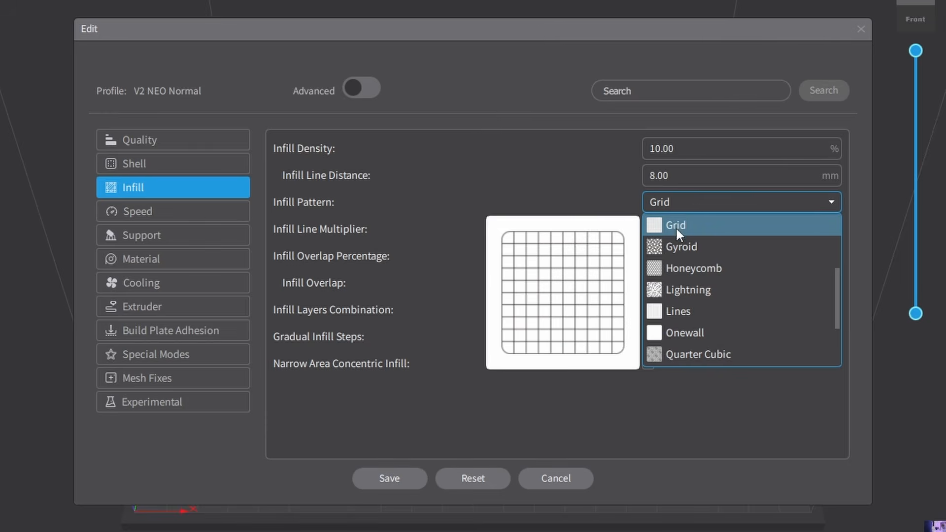
pyautogui.click(682, 243)
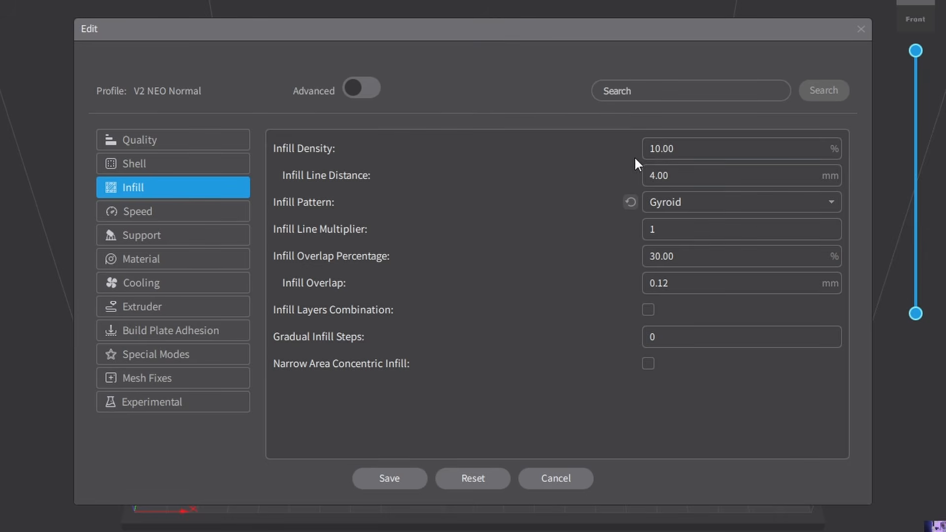
pyautogui.click(663, 177)
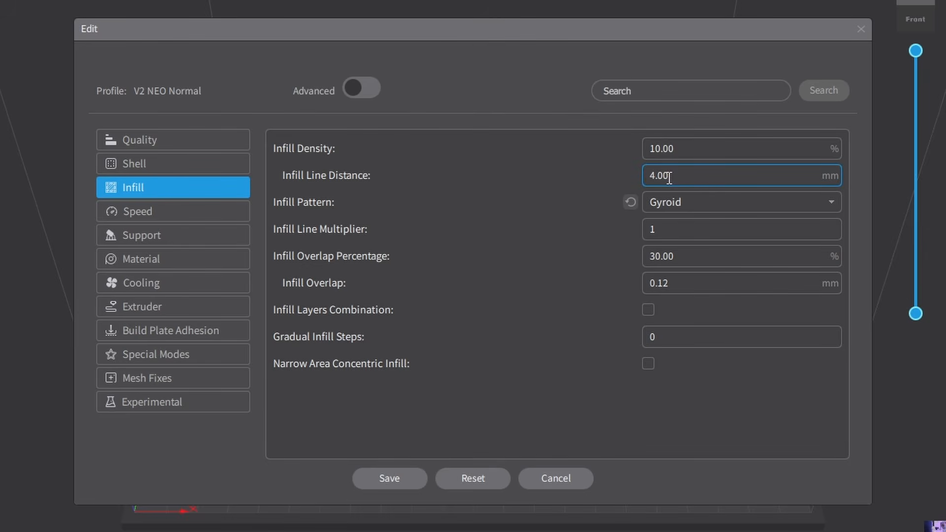
# Compare several infill pattern options for the profile.
pyautogui.click(690, 202)
pyautogui.click(692, 244)
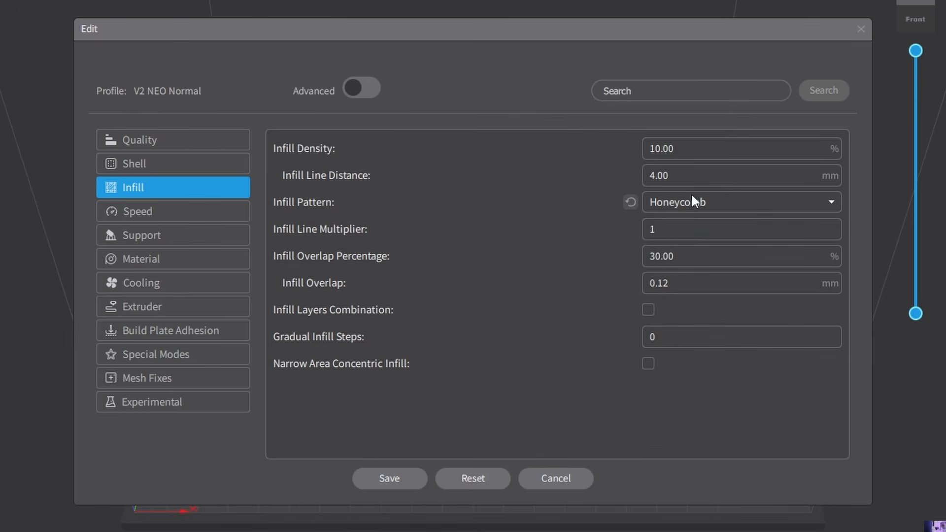
pyautogui.click(696, 206)
pyautogui.click(684, 250)
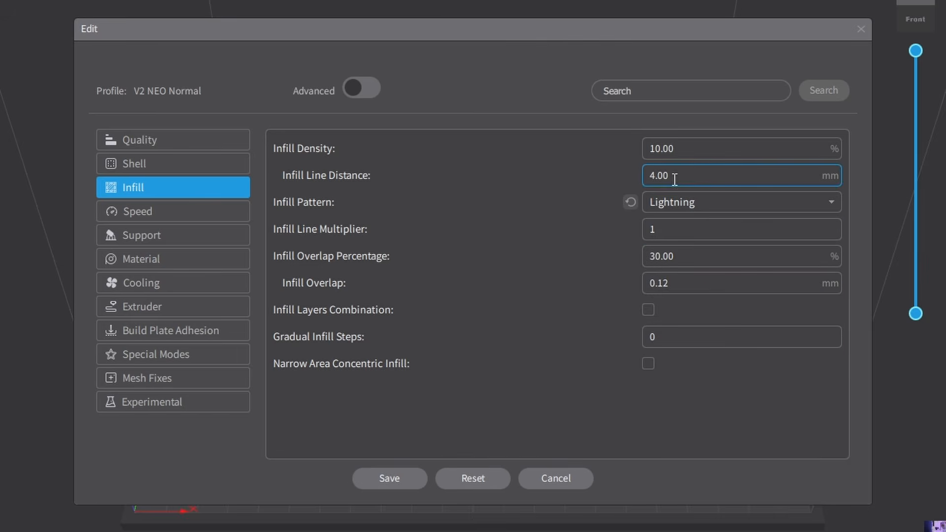
pyautogui.click(682, 205)
pyautogui.click(682, 246)
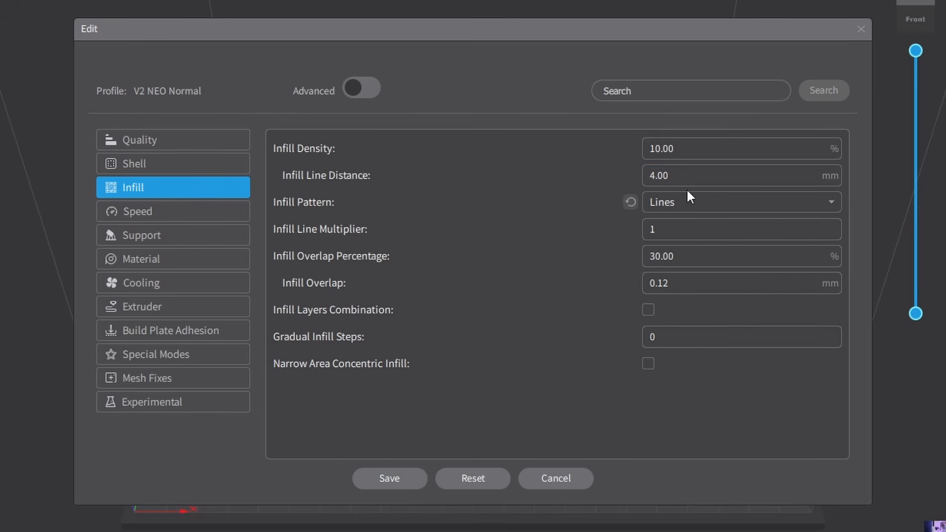
pyautogui.click(675, 200)
pyautogui.click(677, 294)
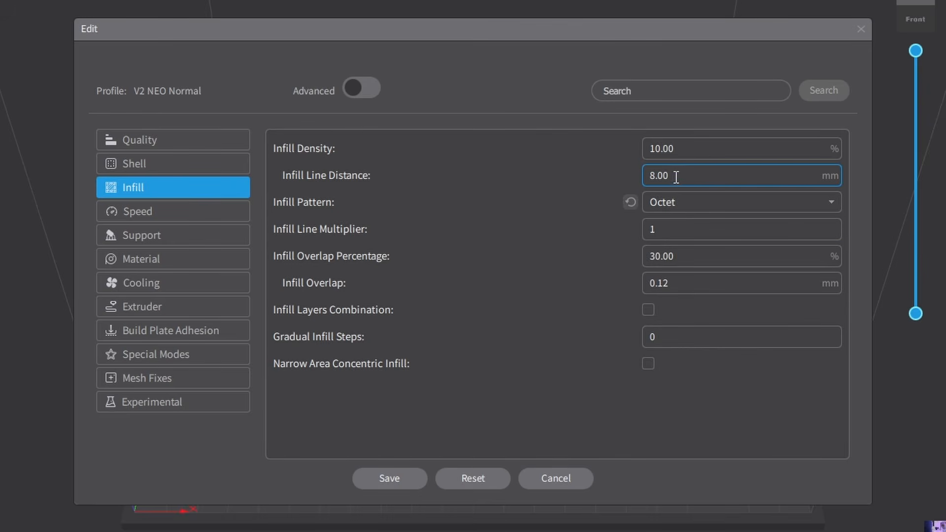
pyautogui.click(674, 199)
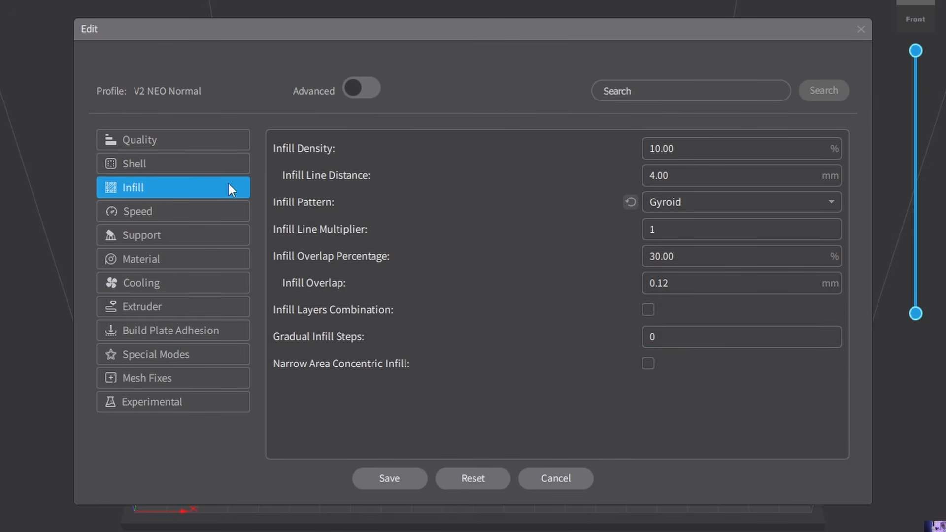
# Review the profile's speed settings, including the top/bottom speed and overall print speed.
pyautogui.click(137, 211)
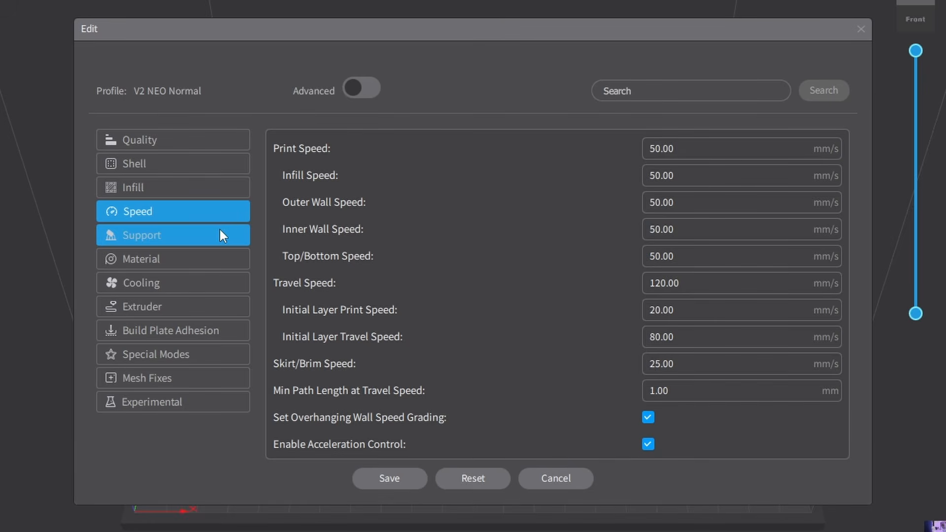
pyautogui.moveTo(283, 259)
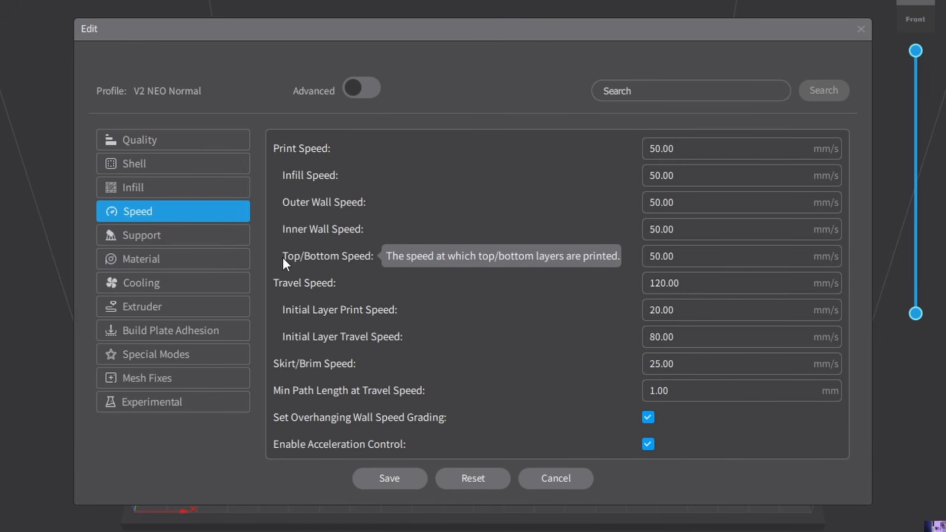
pyautogui.click(667, 148)
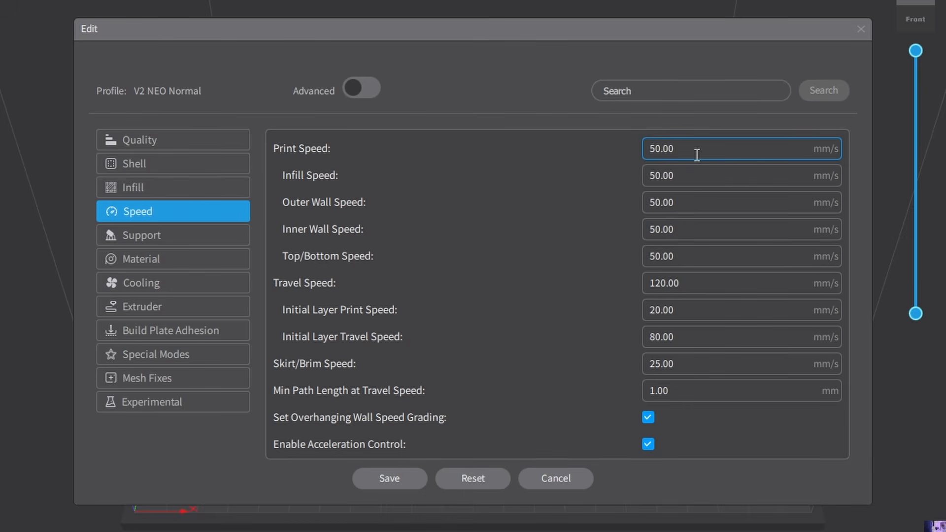
# Try support generation with the Tree Slim structure and Support Everywhere placement, and turn support generation off again.
pyautogui.click(202, 236)
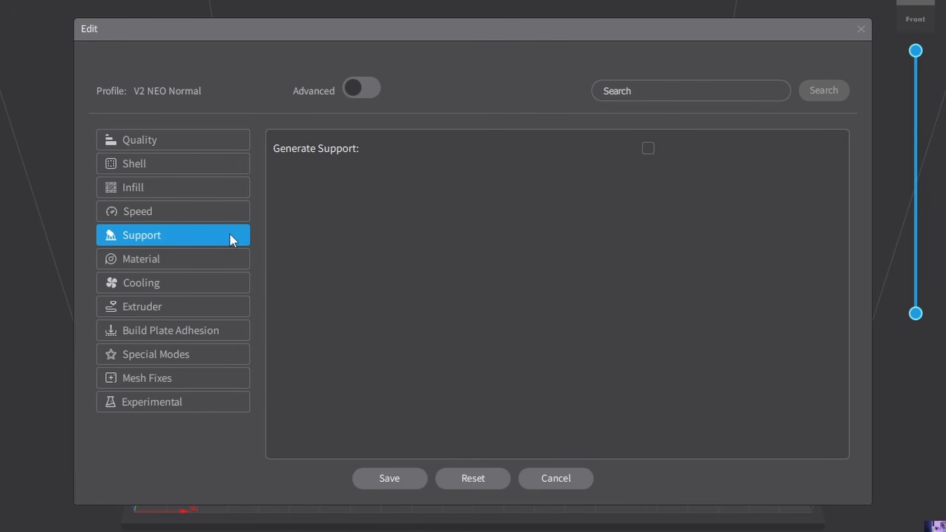
pyautogui.click(648, 148)
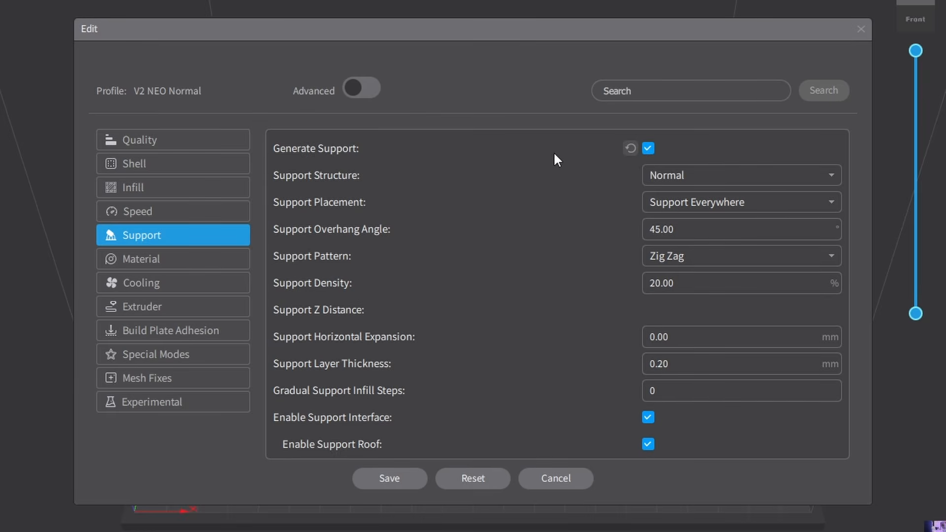
pyautogui.moveTo(350, 181)
pyautogui.click(767, 176)
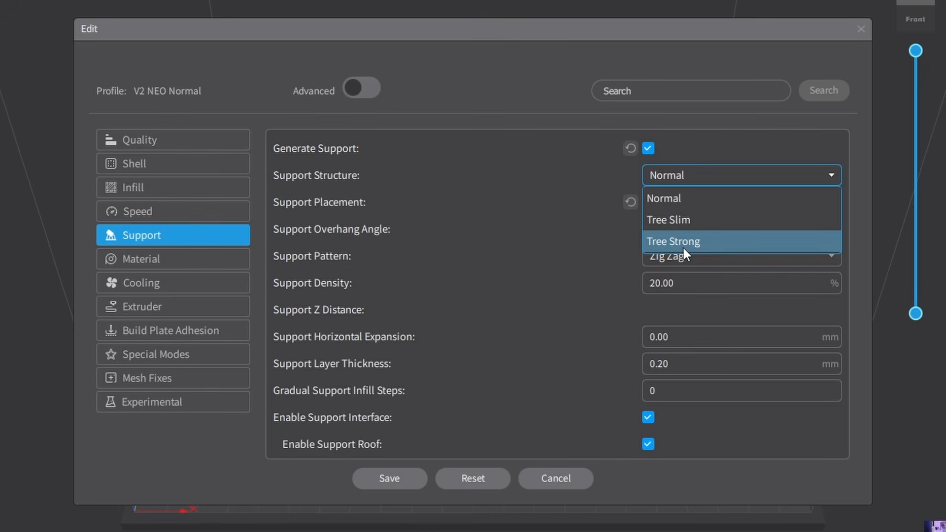
pyautogui.click(684, 220)
pyautogui.click(687, 202)
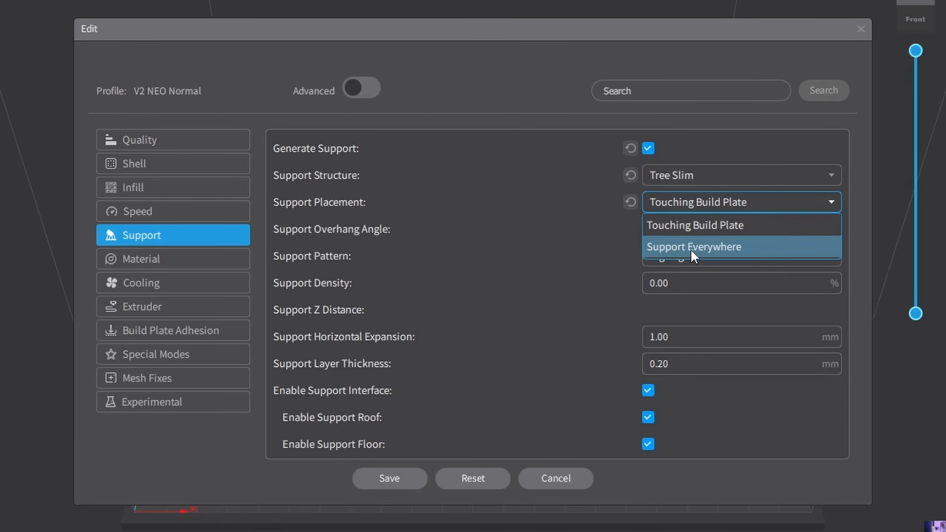
pyautogui.click(691, 248)
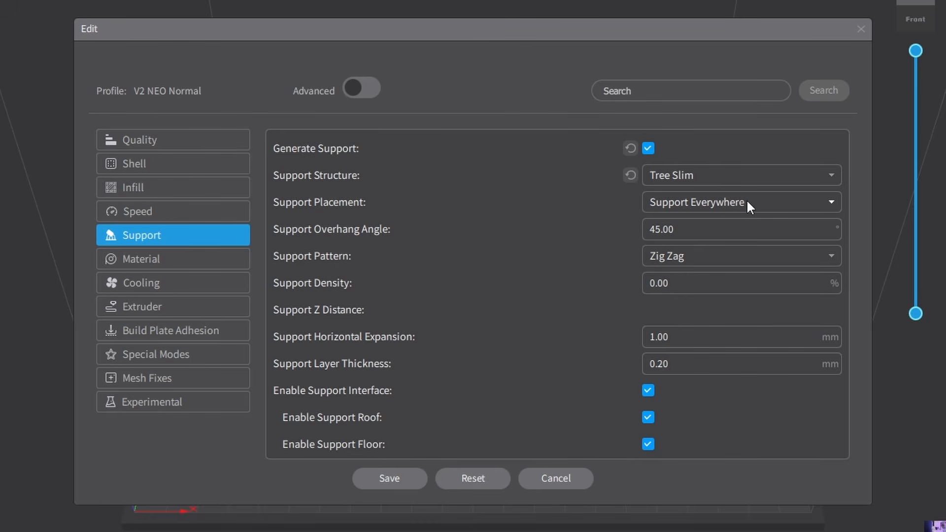
pyautogui.click(706, 228)
pyautogui.moveTo(344, 231)
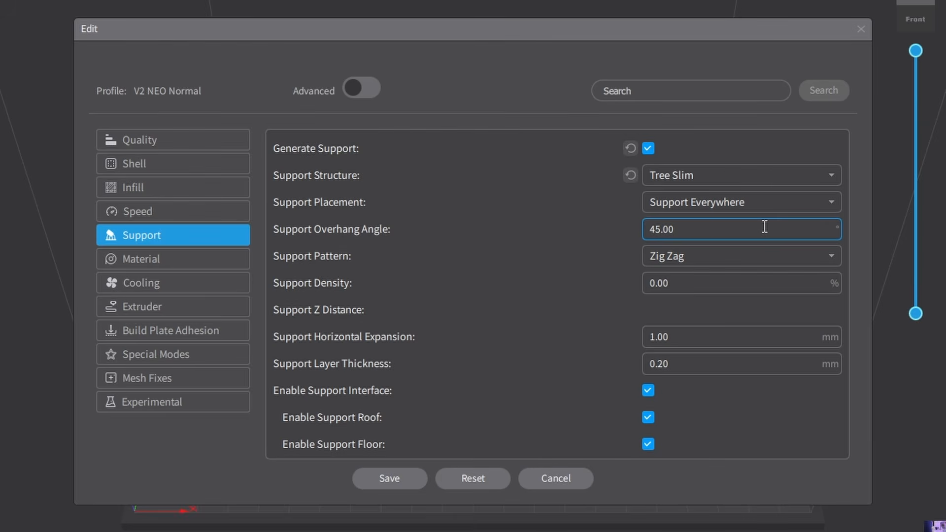
pyautogui.click(648, 149)
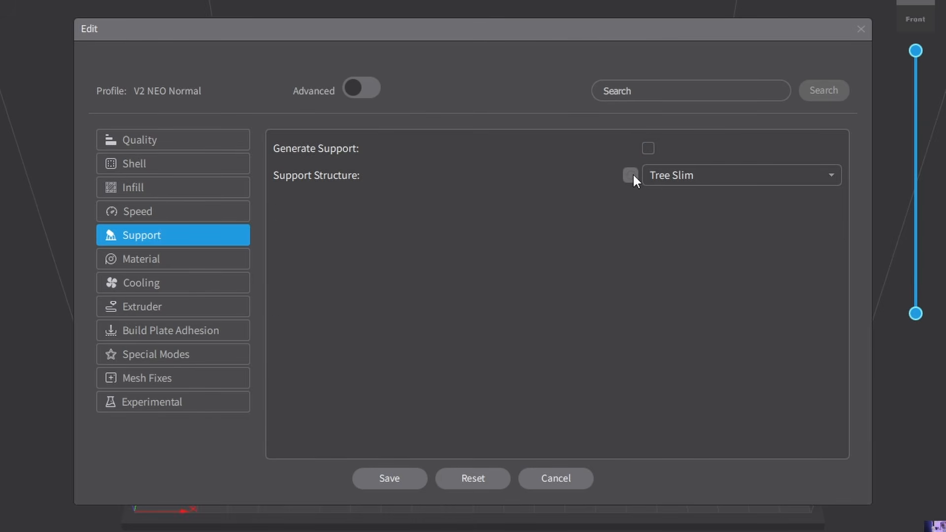
# Set the printing temperature to 210 °C in the profile's material settings.
pyautogui.click(162, 258)
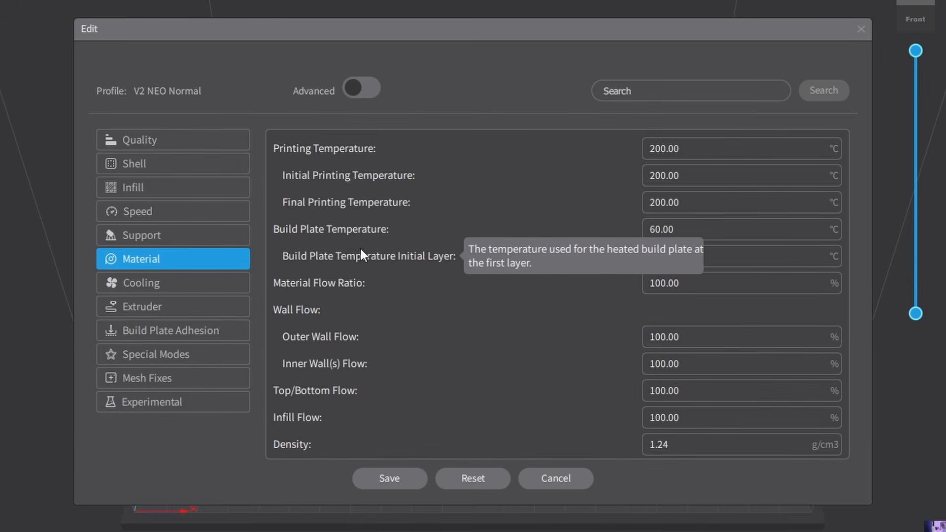
pyautogui.moveTo(360, 235)
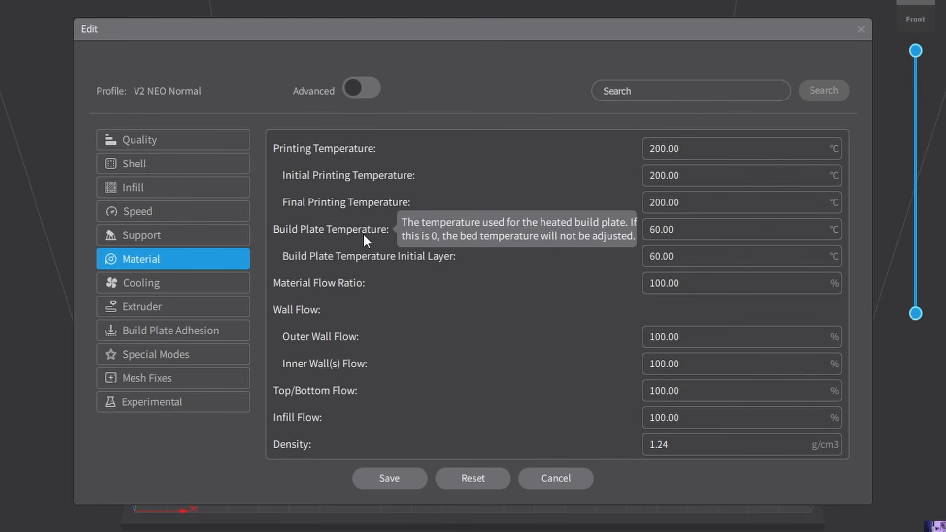
pyautogui.click(668, 148)
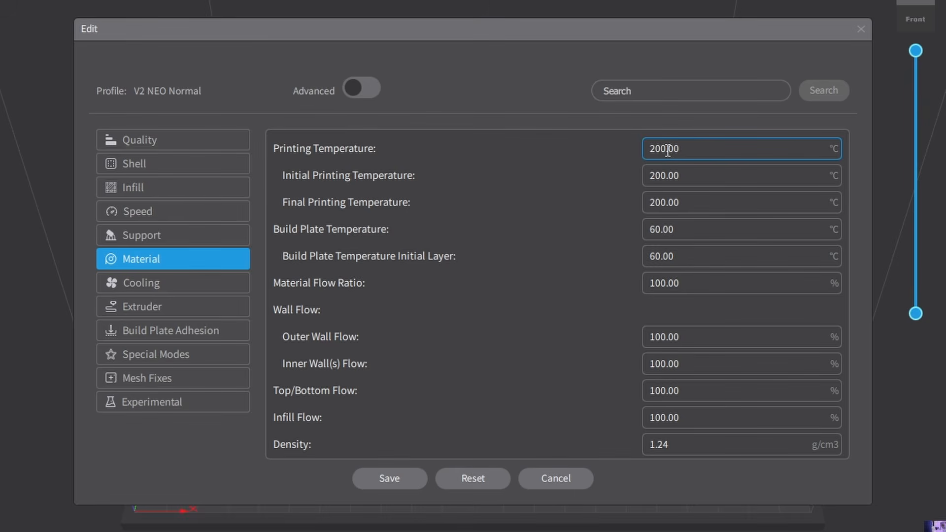
pyautogui.press('Left')
pyautogui.press('BackSpace')
pyautogui.write('1')
# Set the profile's initial printing temperature to 210 °C.
pyautogui.click(648, 175)
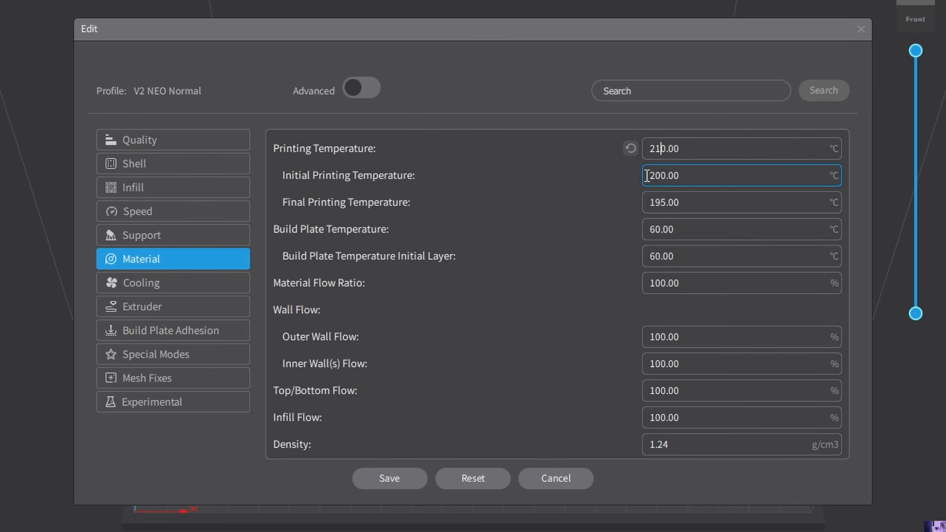
pyautogui.click(698, 195)
pyautogui.press('BackSpace')
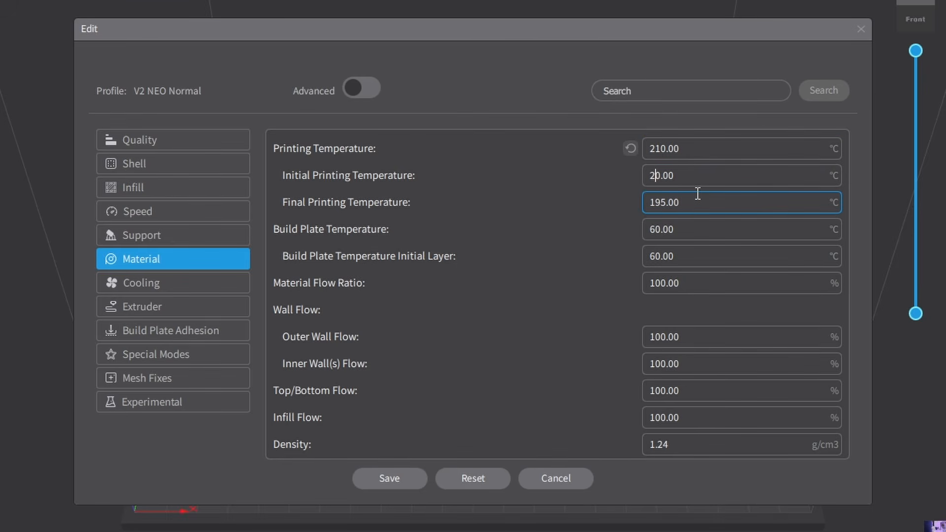
pyautogui.write('1')
# Set the profile's final printing temperature to 205 °C.
pyautogui.moveTo(296, 184)
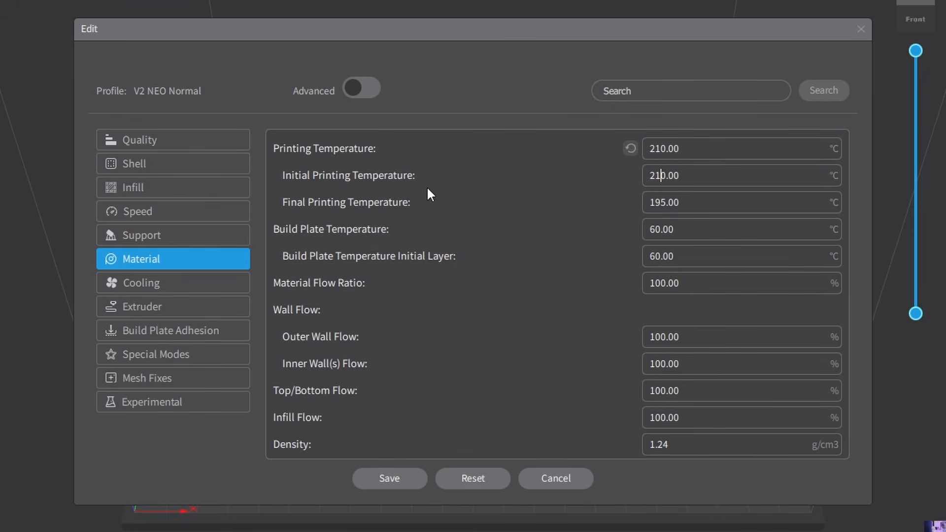
pyautogui.moveTo(407, 213)
pyautogui.click(663, 203)
pyautogui.moveTo(666, 201); pyautogui.dragTo(643, 203)
pyautogui.write('205')
# Review the profile's build plate temperature and the fan speeds in the cooling settings.
pyautogui.click(670, 230)
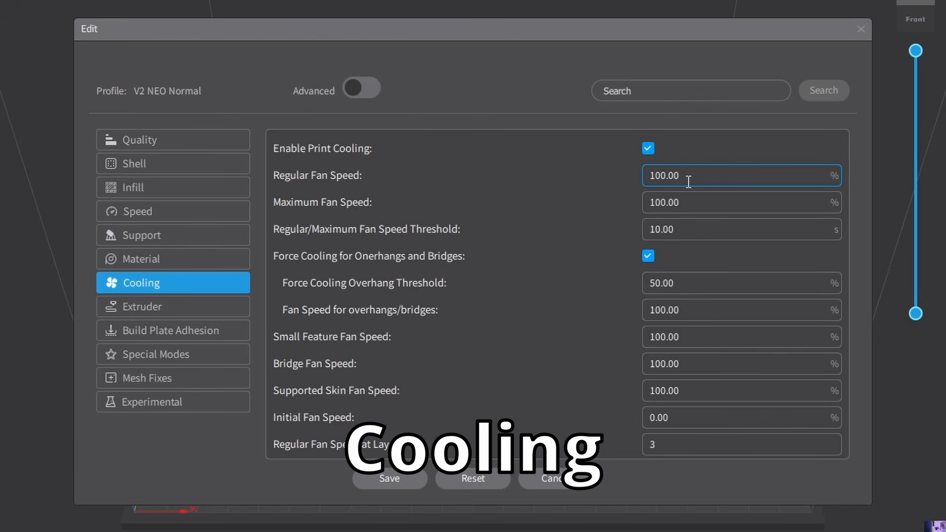
pyautogui.click(691, 221)
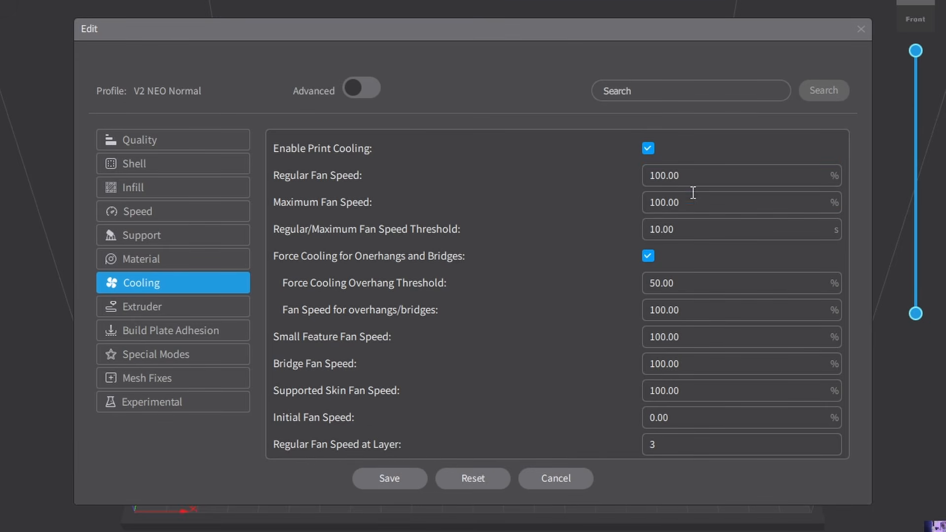
pyautogui.click(694, 201)
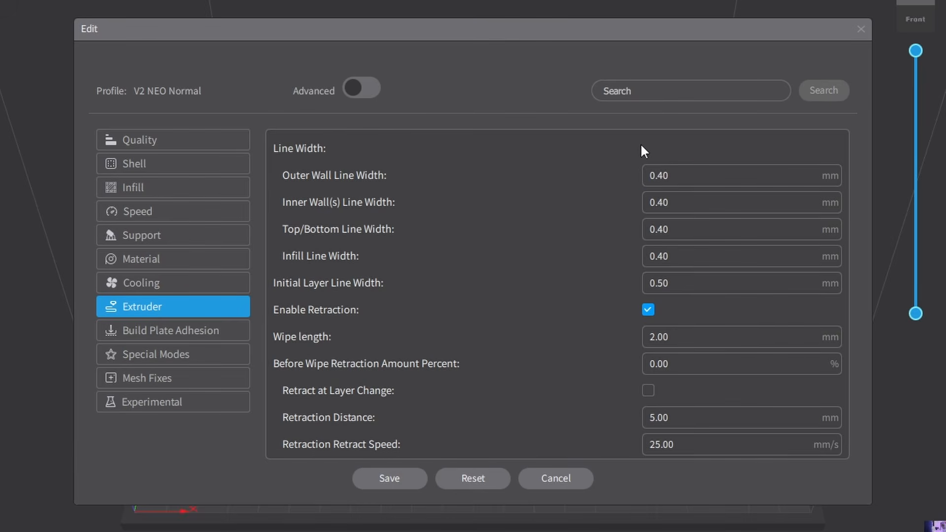
# Review the skirt line count and the available build plate adhesion types, leaving skirt selected.
pyautogui.click(134, 335)
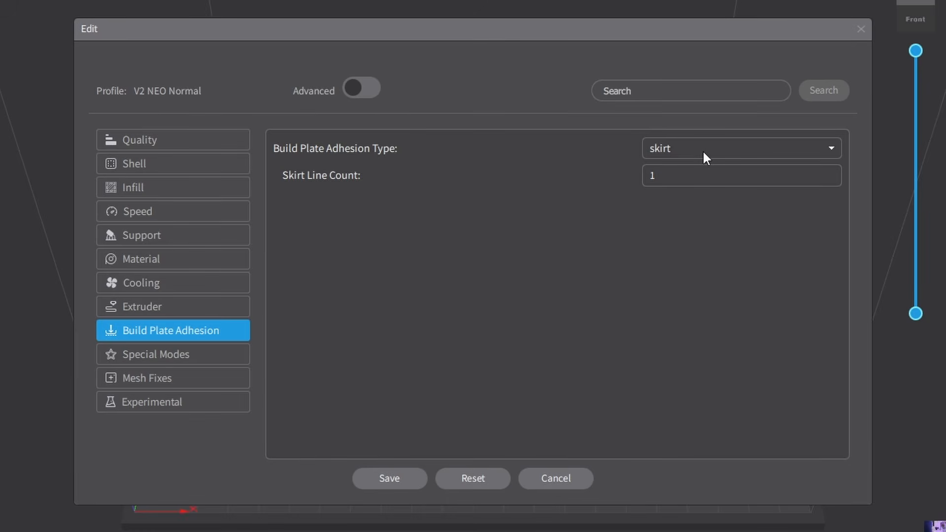
pyautogui.click(669, 173)
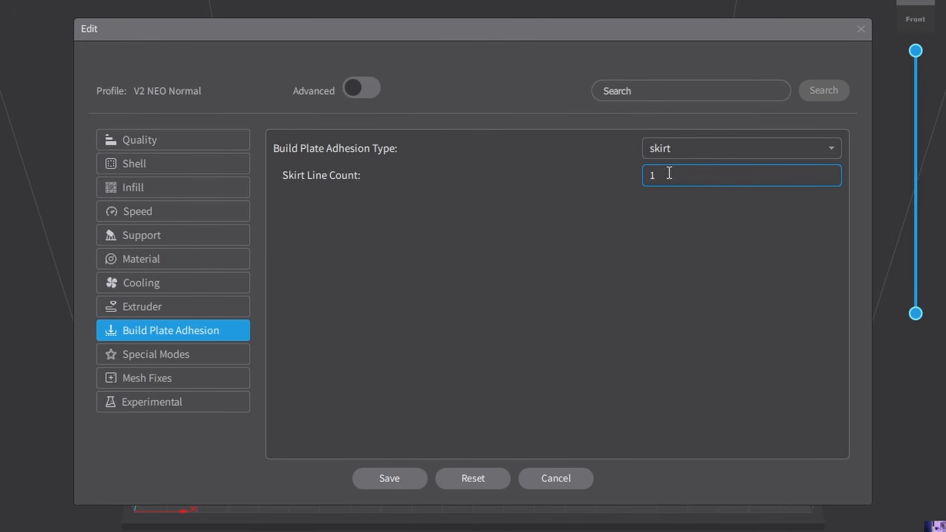
pyautogui.click(696, 150)
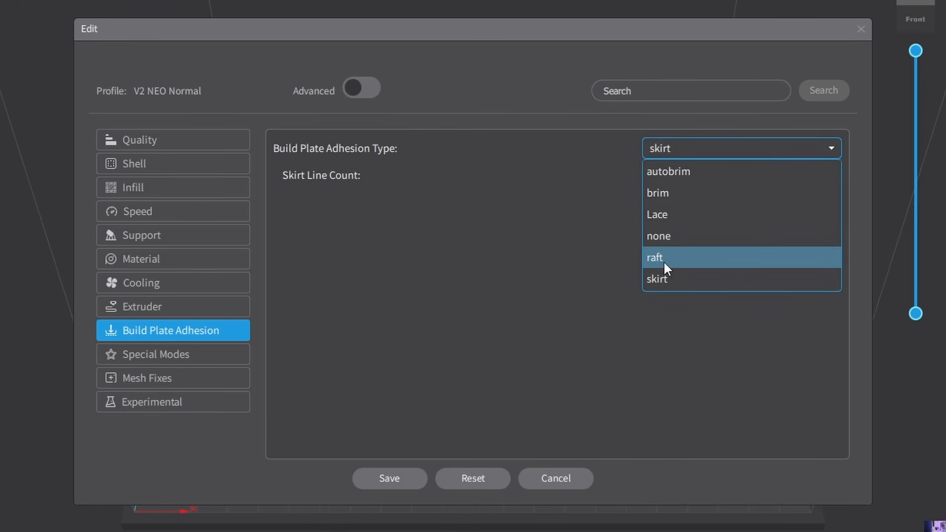
pyautogui.click(755, 154)
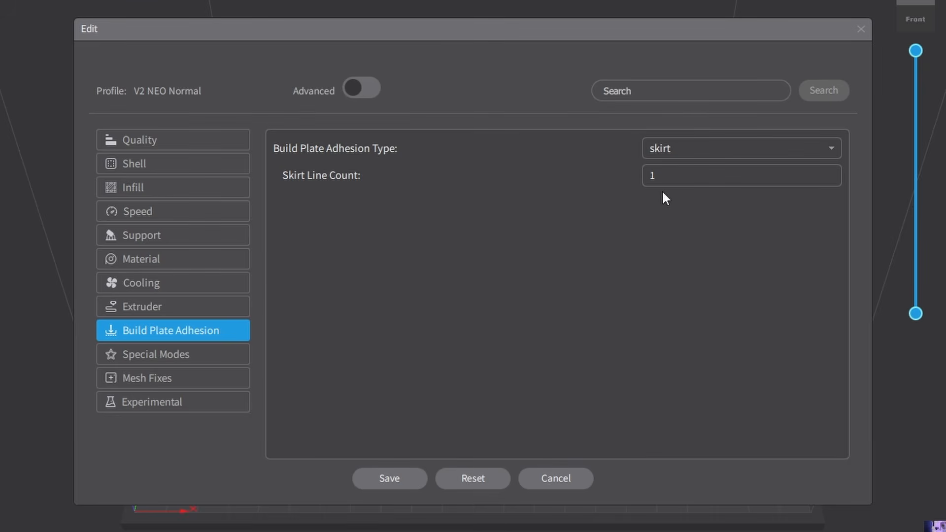
# Review the special modes, including the print sequence options and the Spiralize Outer Contour description.
pyautogui.click(200, 355)
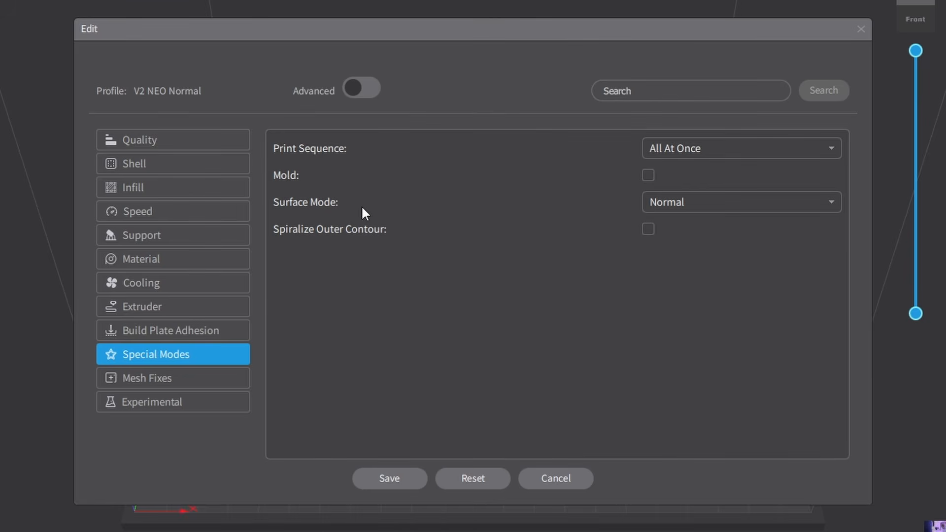
pyautogui.click(705, 154)
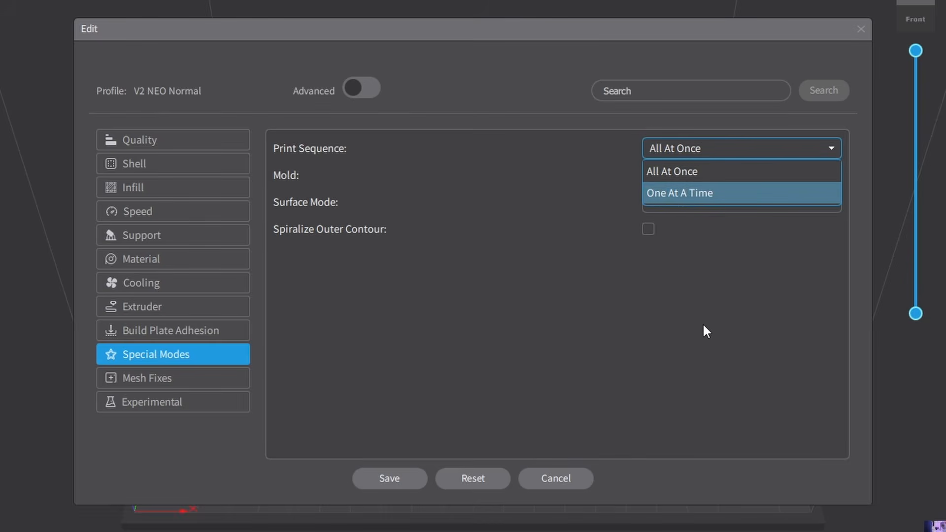
pyautogui.click(704, 324)
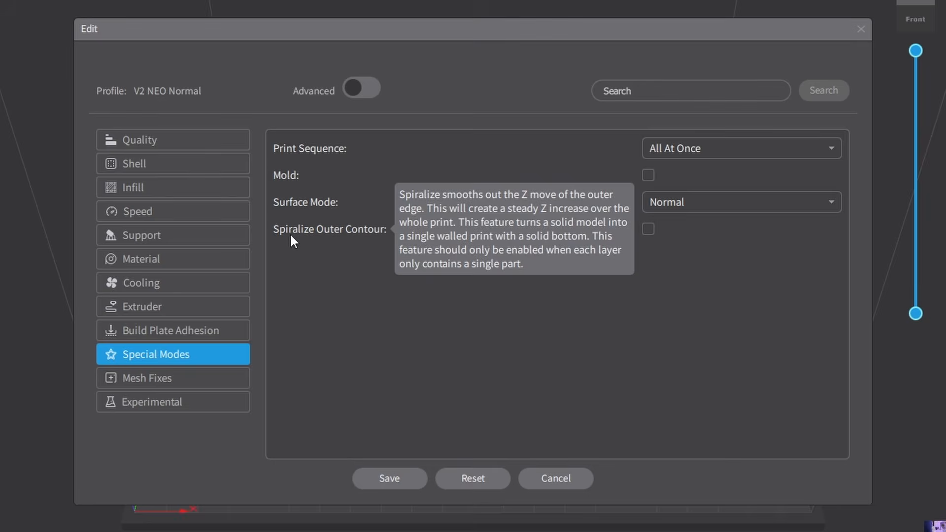
pyautogui.moveTo(322, 236)
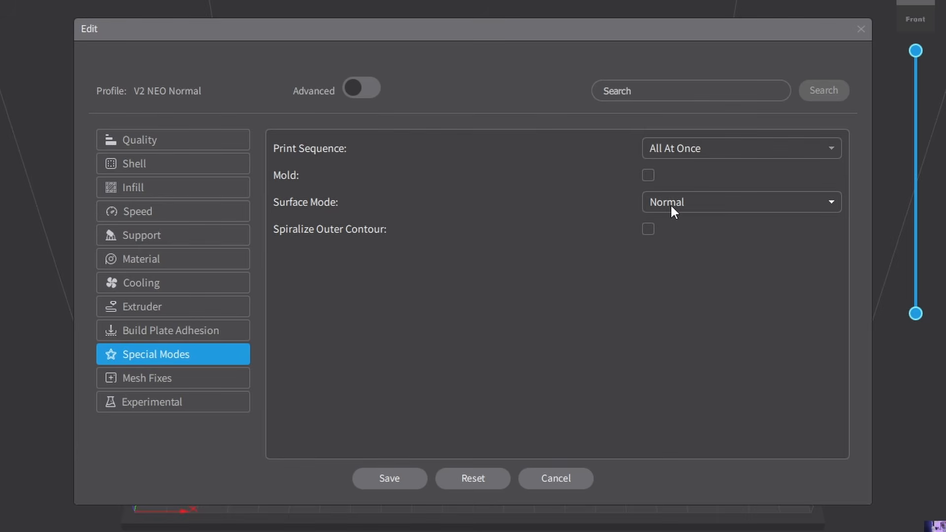
# Examine the advanced mesh fixes settings and hide the advanced parameters again.
pyautogui.click(195, 385)
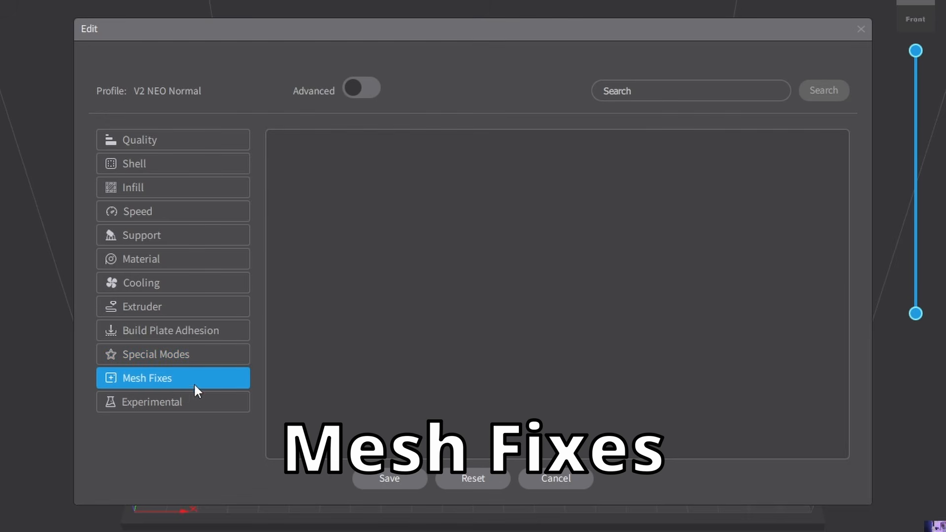
pyautogui.click(371, 89)
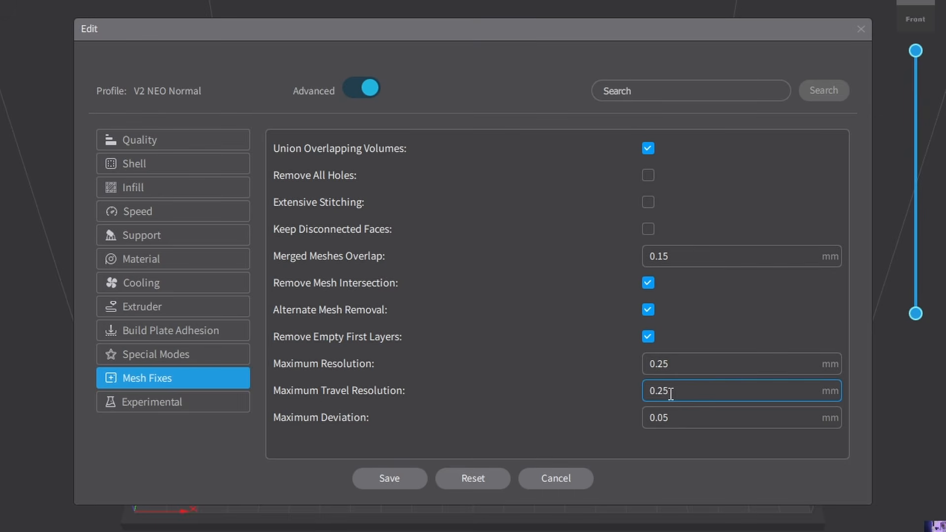
pyautogui.click(356, 89)
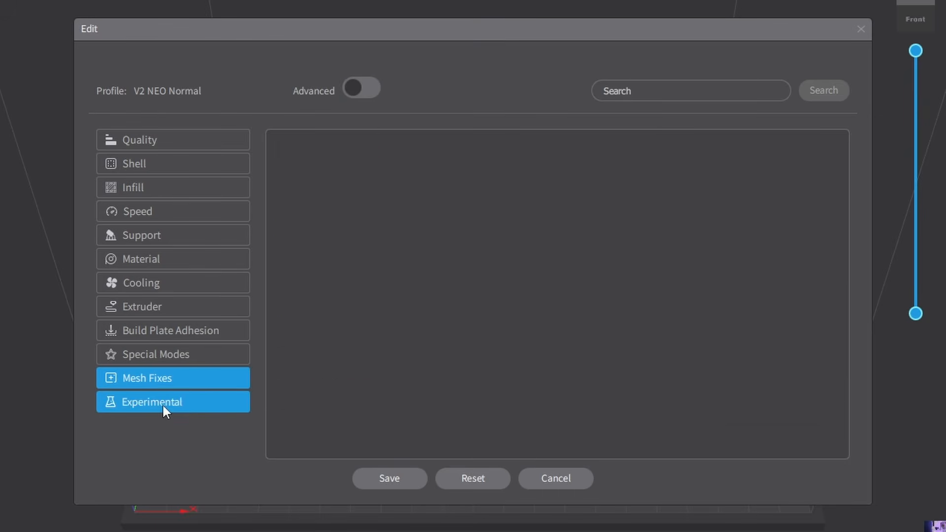
# Check the experimental settings and save the V2 NEO Normal profile.
pyautogui.click(161, 403)
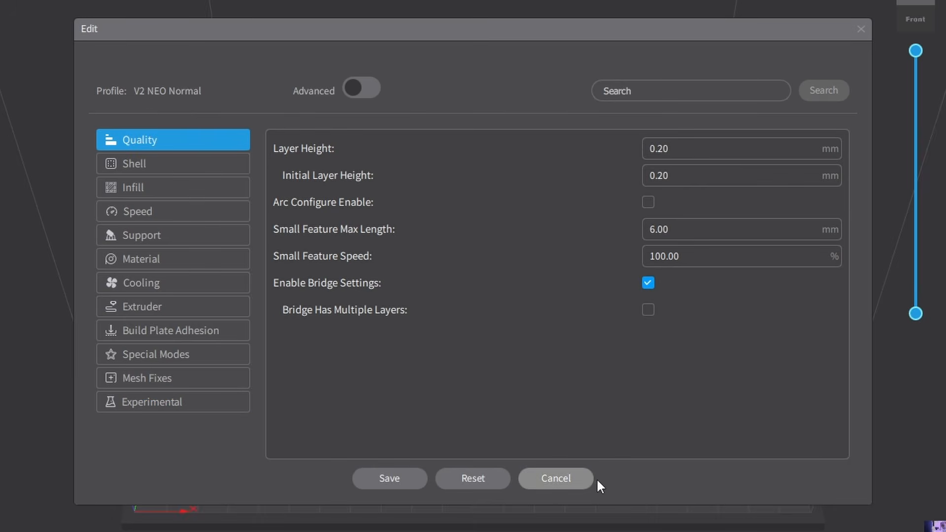
pyautogui.click(392, 478)
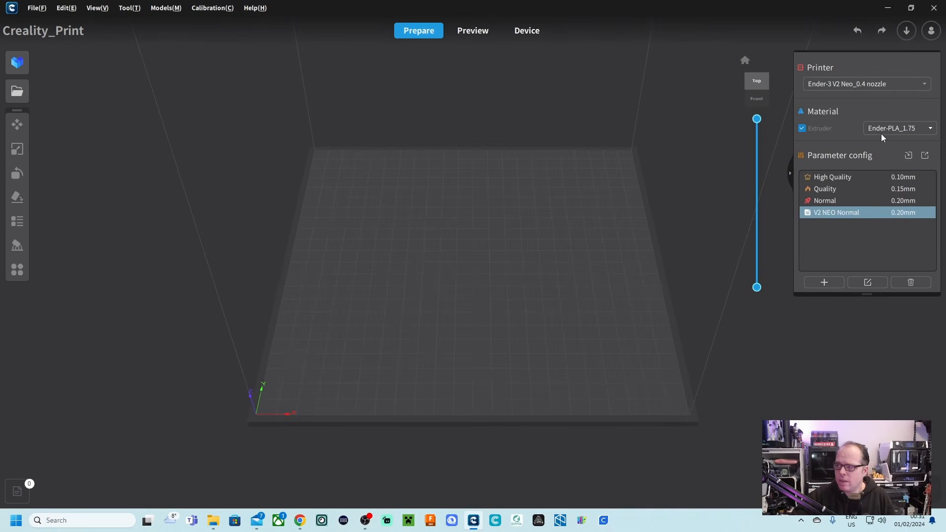
# Set the printing temperature of the Ender-PLA_1.75 material to 210 °C in the material manager.
pyautogui.click(914, 134)
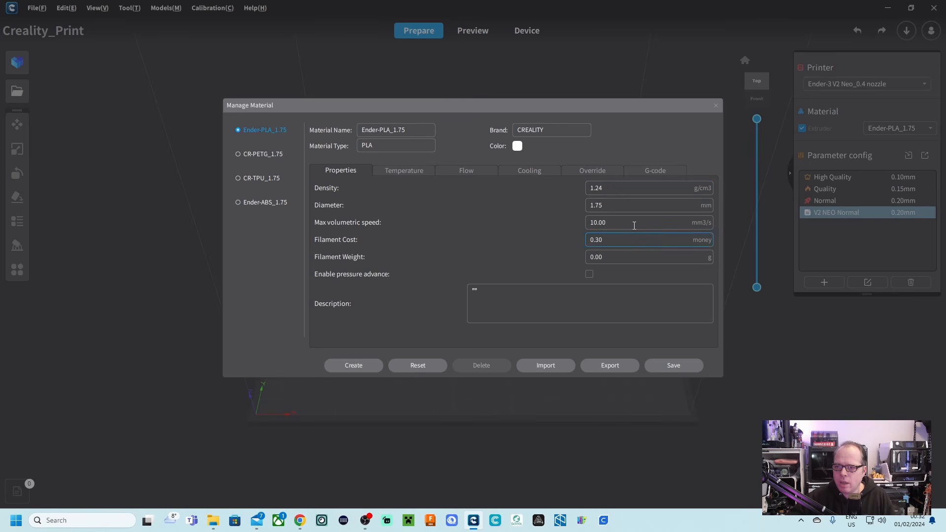
pyautogui.click(402, 172)
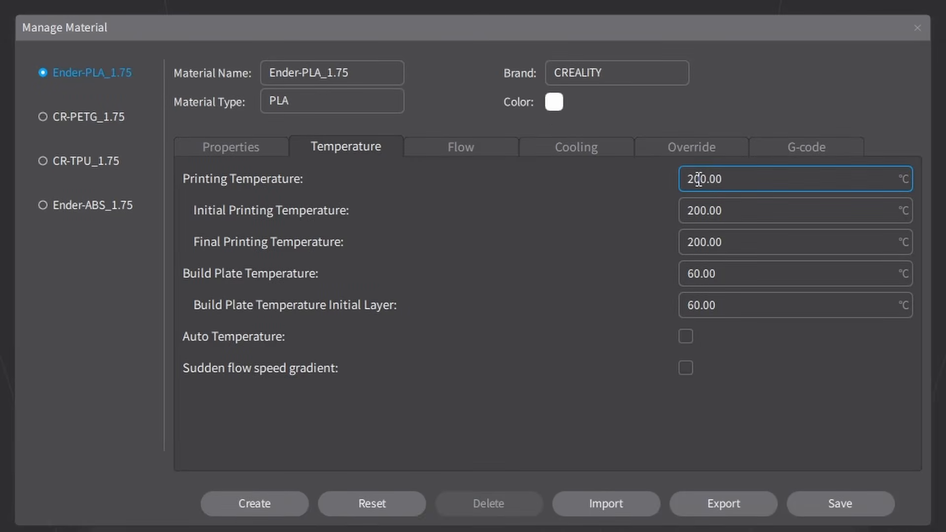
pyautogui.click(596, 188)
pyautogui.press('Right')
pyautogui.press('BackSpace')
pyautogui.write('1')
# Set the Ender-PLA_1.75 material's initial printing temperature to 210 °C.
pyautogui.click(683, 210)
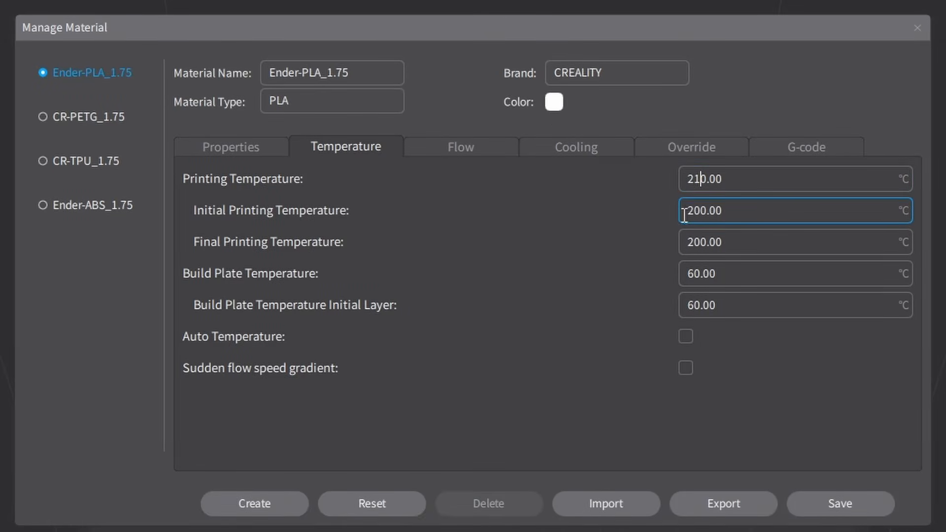
pyautogui.press('Right')
pyautogui.press('Right')
pyautogui.press('BackSpace')
pyautogui.write('1')
# Set the Ender-PLA_1.75 material's final printing temperature to 205 °C and save the material.
pyautogui.click(685, 246)
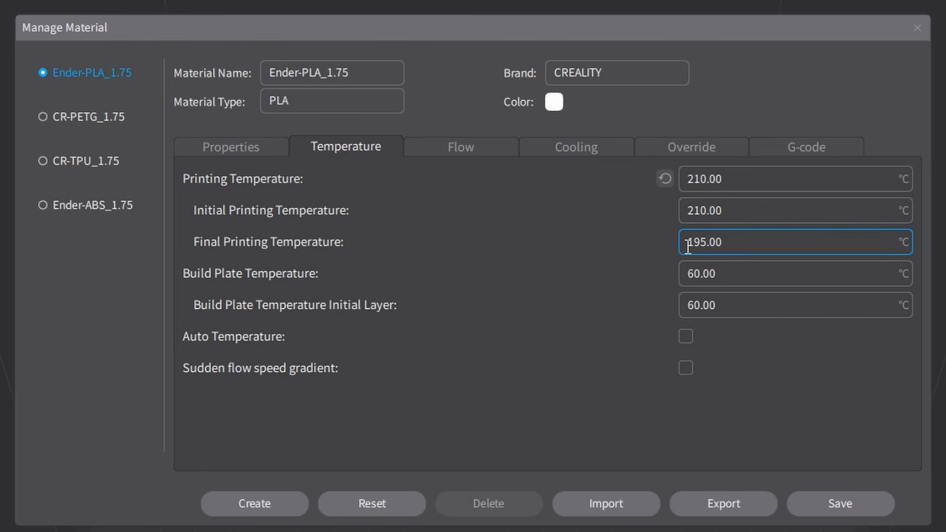
pyautogui.doubleClick(688, 242)
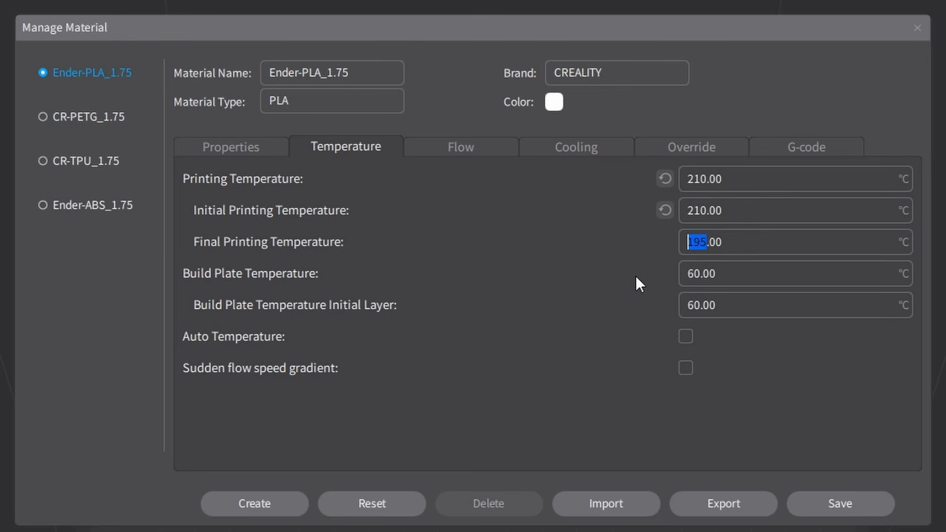
pyautogui.write('205')
pyautogui.click(839, 505)
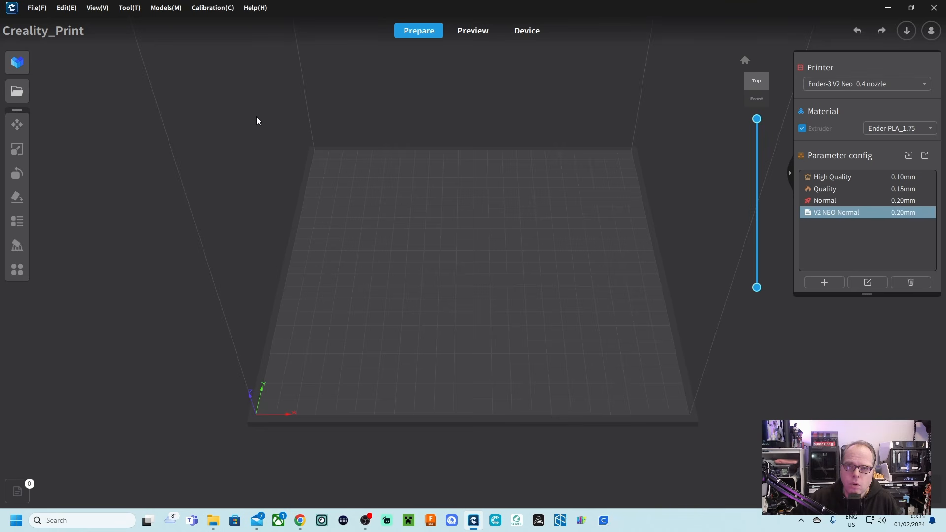
# Import the complete Akali figure from the kda-akali-league-of-legends model folder, accepting auto-scale to fit the printer's build volume.
pyautogui.click(16, 91)
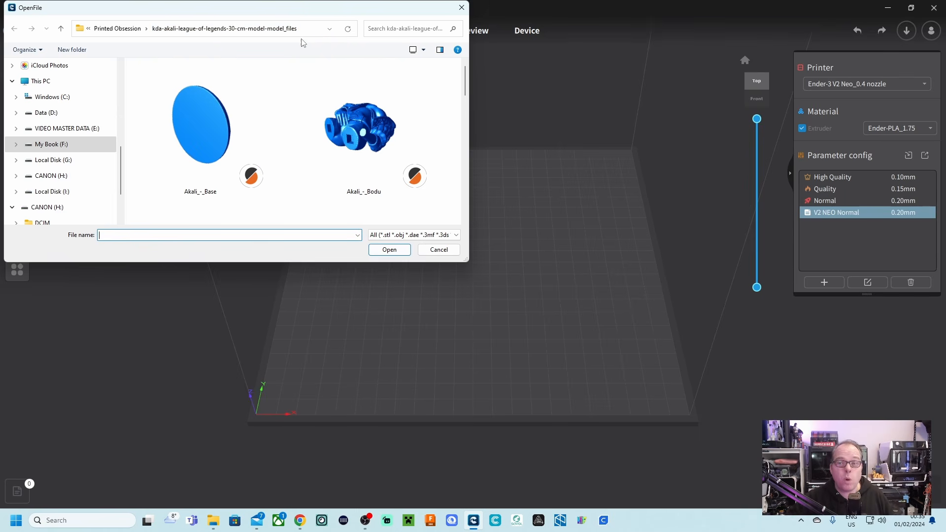
pyautogui.scroll(-2, 350, 119)
pyautogui.doubleClick(376, 159)
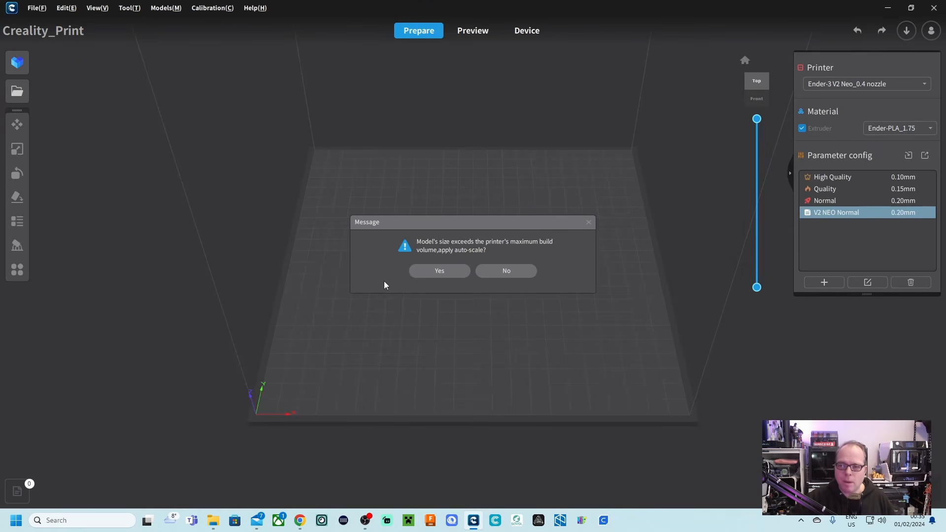
pyautogui.click(439, 271)
# Automatically lay the figure flat on its round base so that it stands upright on the build plate.
pyautogui.moveTo(285, 373); pyautogui.dragTo(532, 333, button='right')
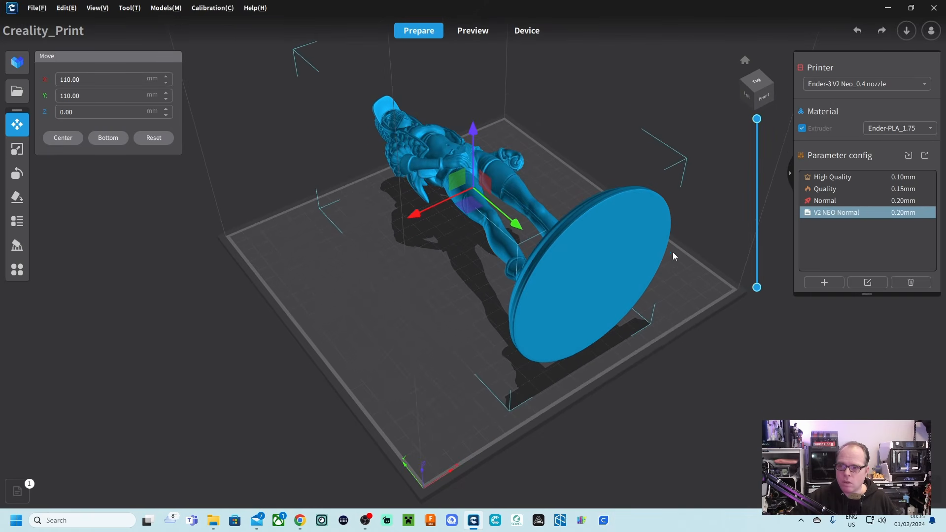
pyautogui.click(16, 199)
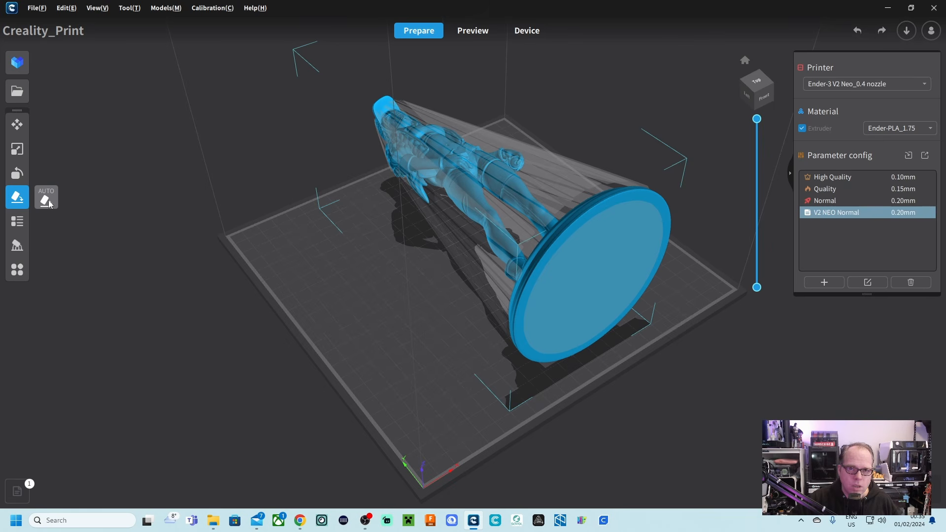
pyautogui.click(48, 201)
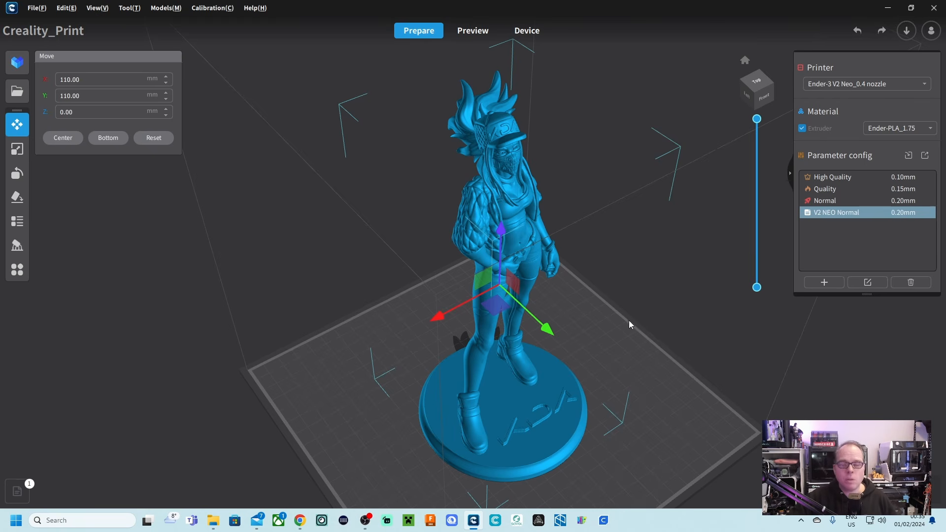
# Examine the standing figure's hands, legs and base up close for overhanging areas that need support.
pyautogui.moveTo(662, 271); pyautogui.dragTo(620, 234, button='middle')
pyautogui.scroll(6, 604, 248)
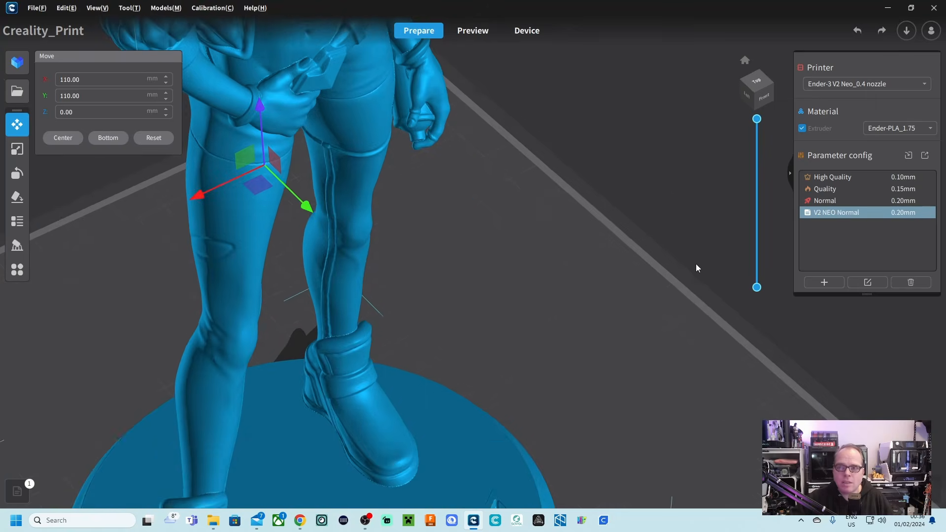
pyautogui.click(693, 262)
pyautogui.click(334, 101)
pyautogui.moveTo(517, 110); pyautogui.dragTo(561, 299, button='right')
pyautogui.moveTo(560, 301); pyautogui.dragTo(611, 380, button='middle')
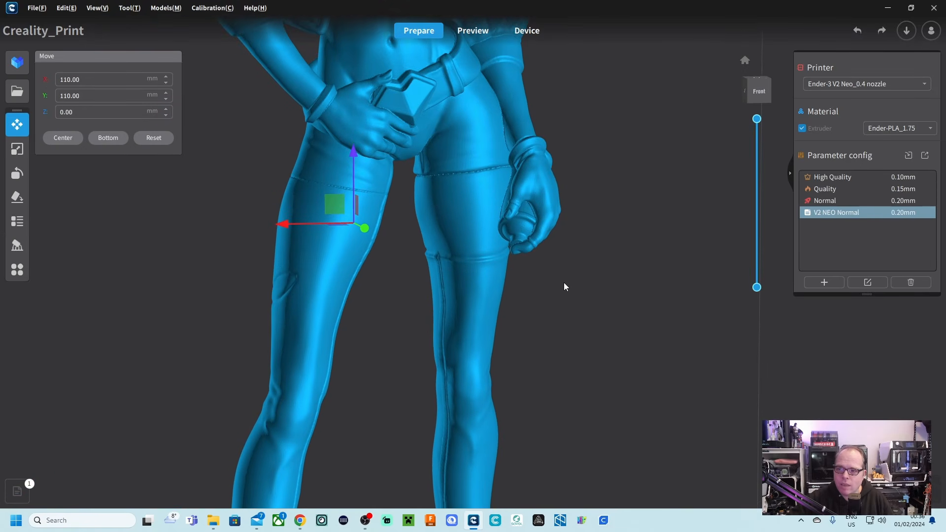
pyautogui.moveTo(567, 255); pyautogui.dragTo(603, 249, button='right')
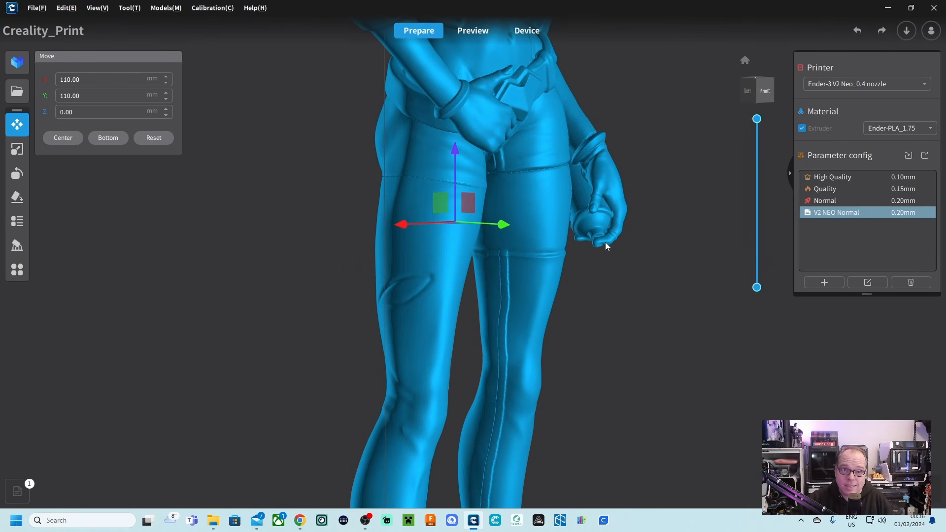
# Enable support generation in the V2 NEO Normal profile with the Tree Slim support structure, and save the profile.
pyautogui.click(869, 283)
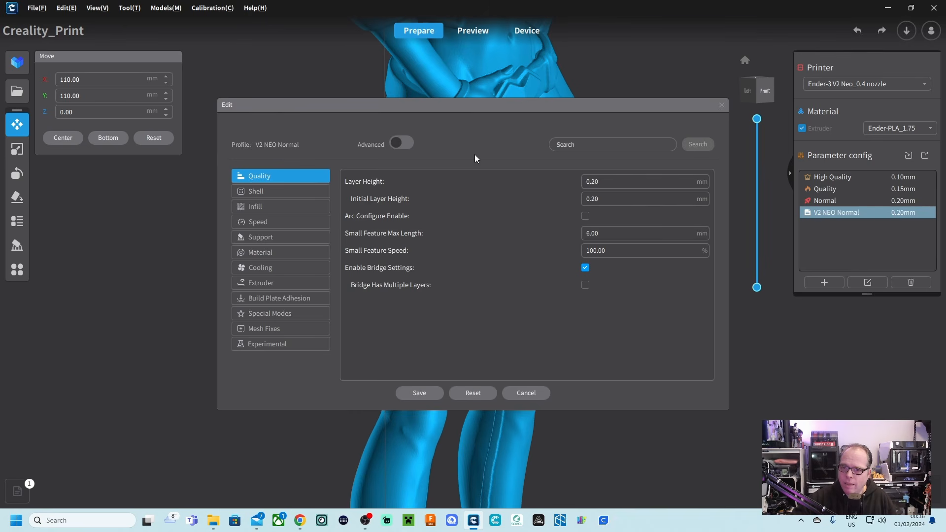
pyautogui.click(271, 240)
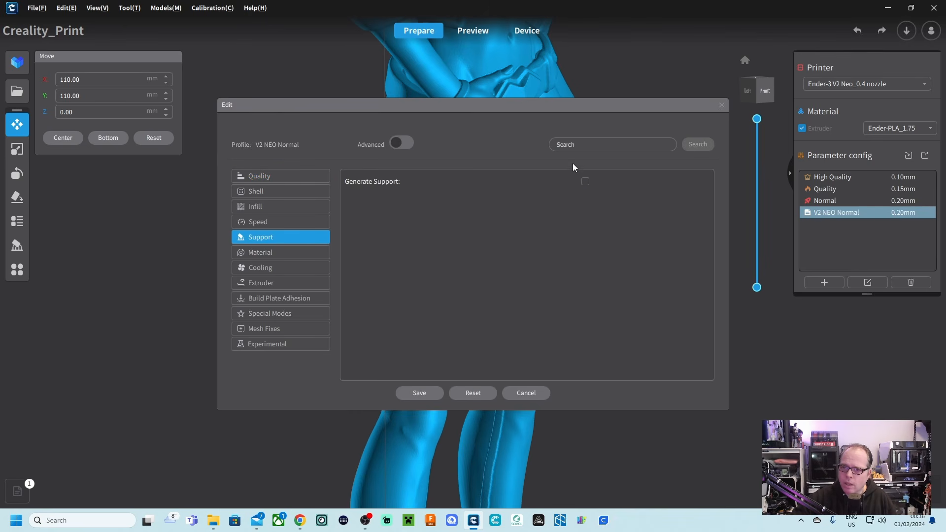
pyautogui.click(585, 182)
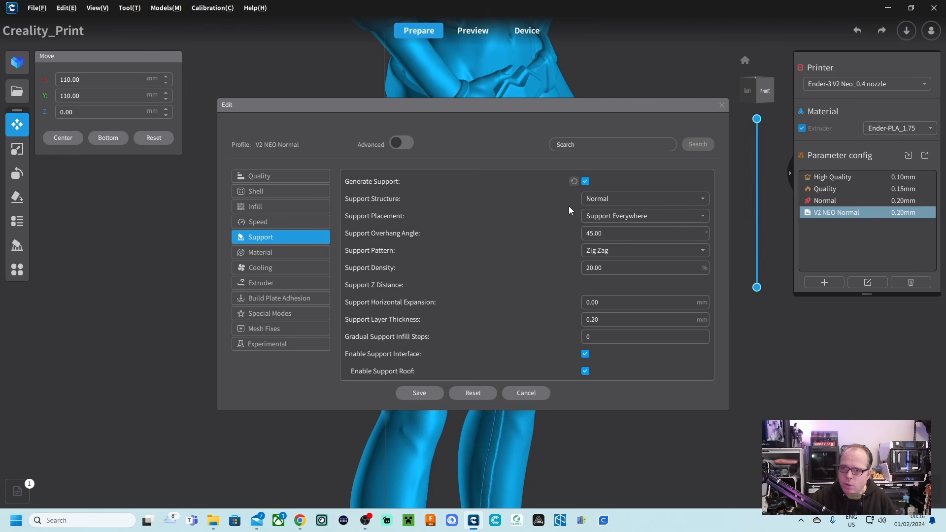
pyautogui.click(600, 202)
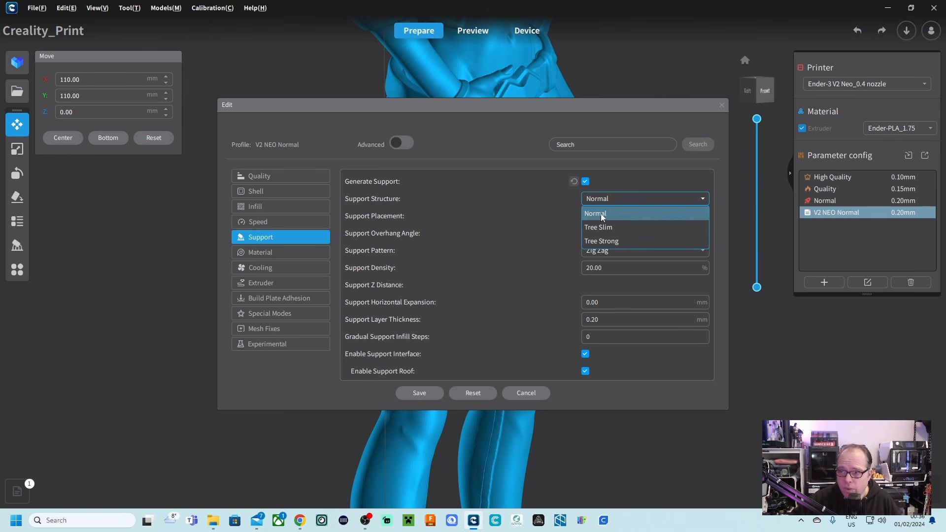
pyautogui.click(596, 228)
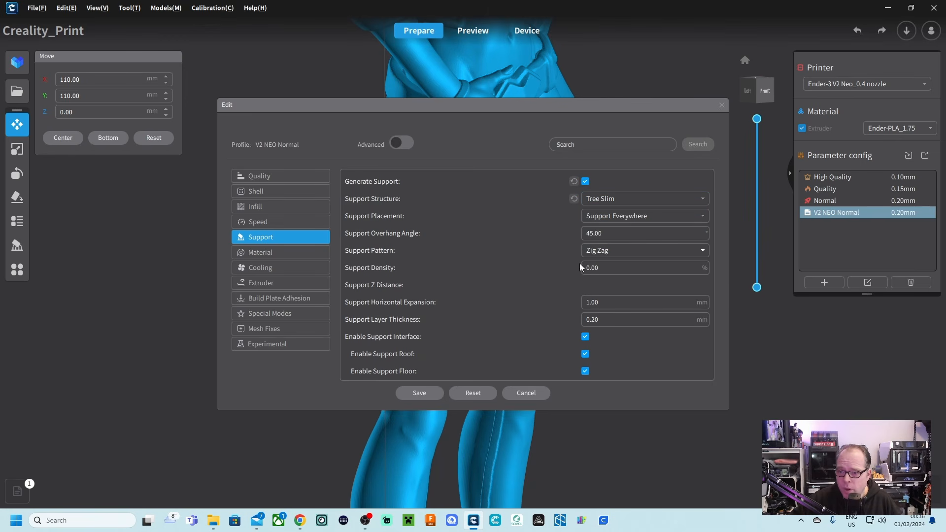
pyautogui.click(419, 393)
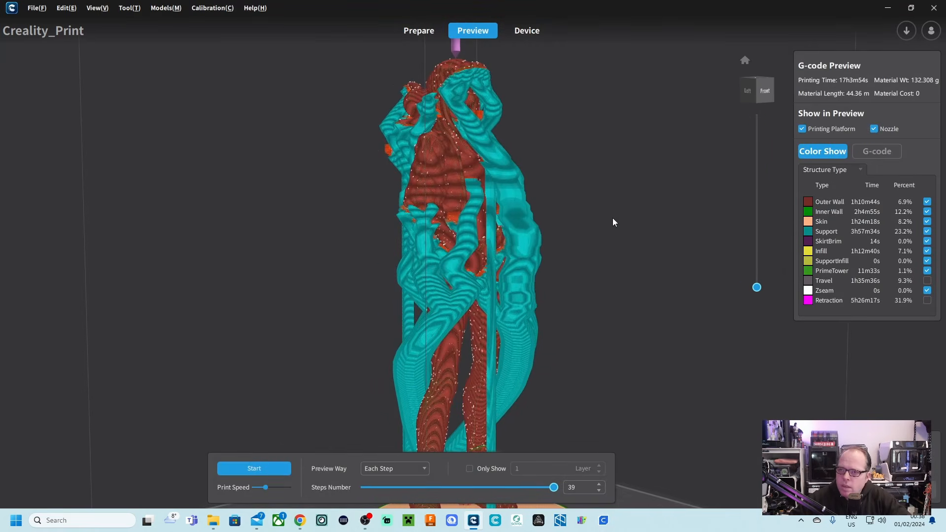
# Examine the tree supports in the sliced preview, checking the layers around 443 to 475 and the full figure from several angles.
pyautogui.scroll(-5, 613, 223)
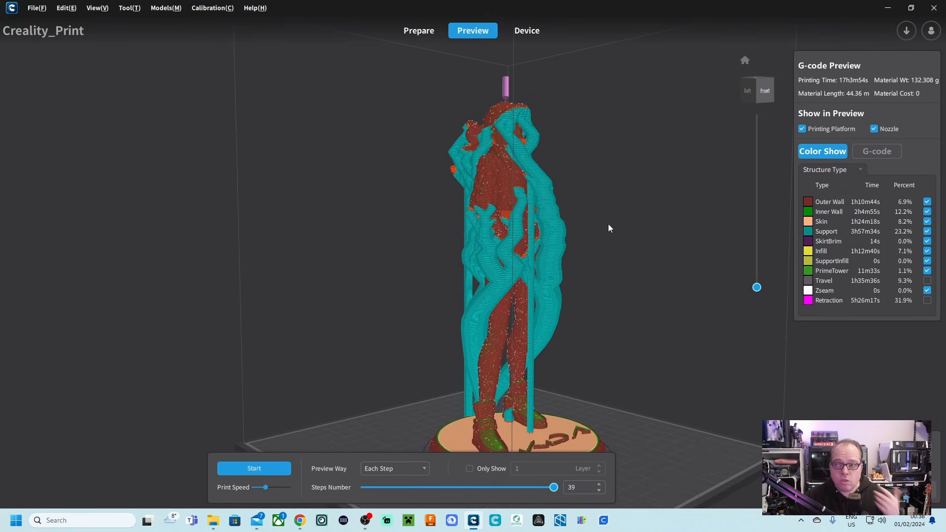
pyautogui.moveTo(608, 225); pyautogui.dragTo(599, 234, button='right')
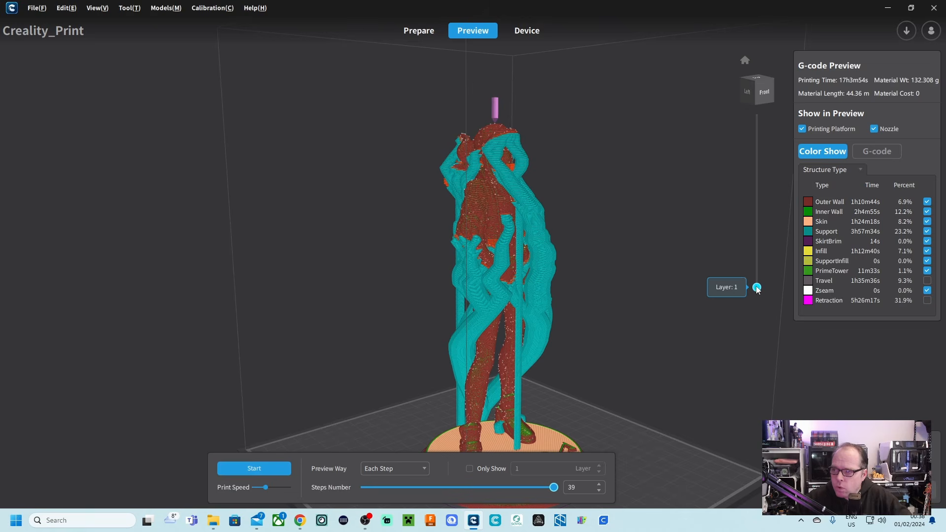
pyautogui.moveTo(756, 287); pyautogui.dragTo(757, 211)
pyautogui.moveTo(660, 249); pyautogui.dragTo(637, 260, button='right')
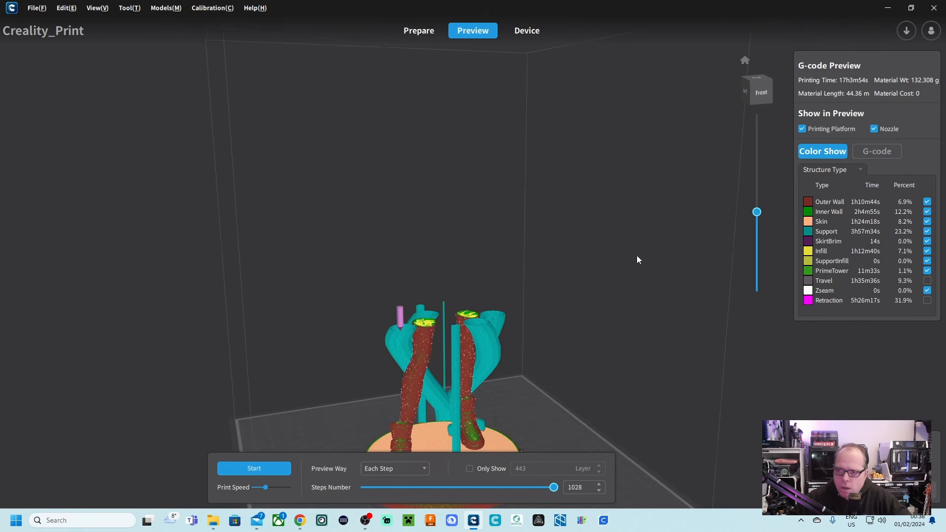
pyautogui.scroll(3, 736, 236)
pyautogui.moveTo(756, 212); pyautogui.dragTo(757, 207)
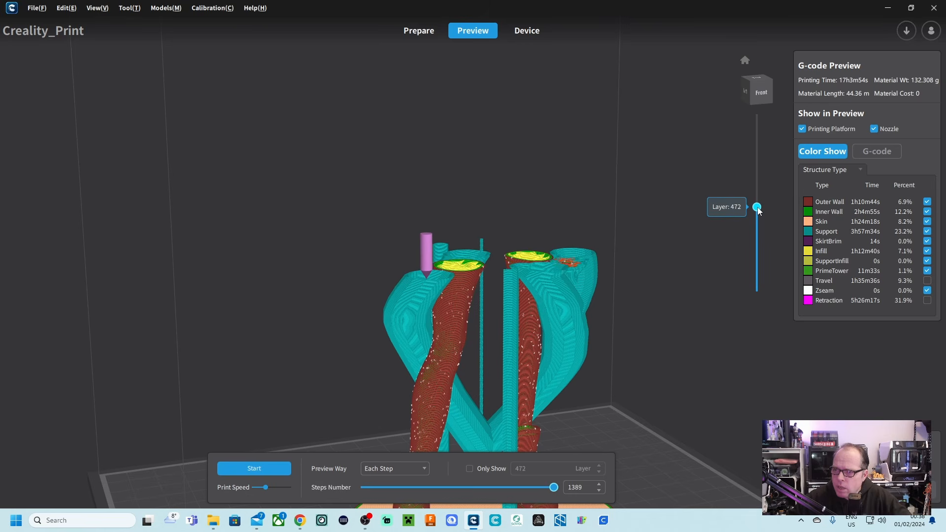
pyautogui.scroll(5, 590, 302)
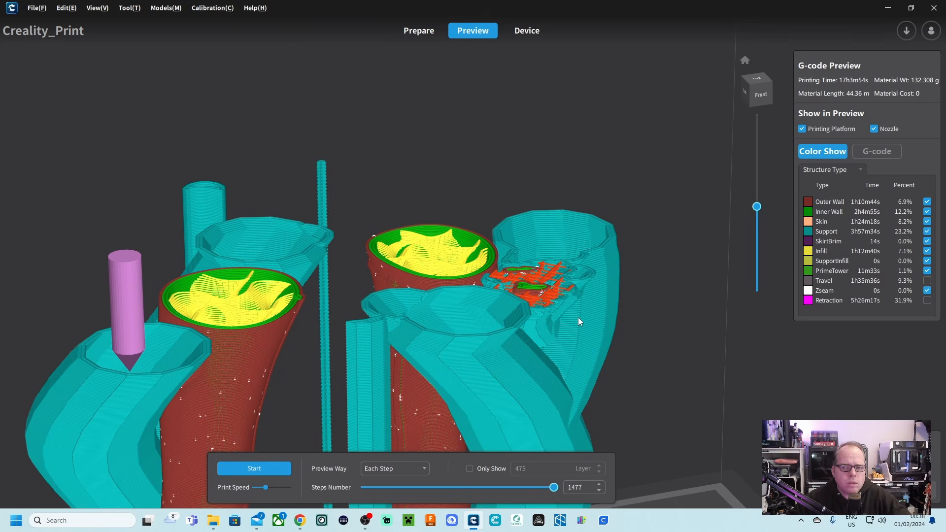
pyautogui.scroll(5, 170, 311)
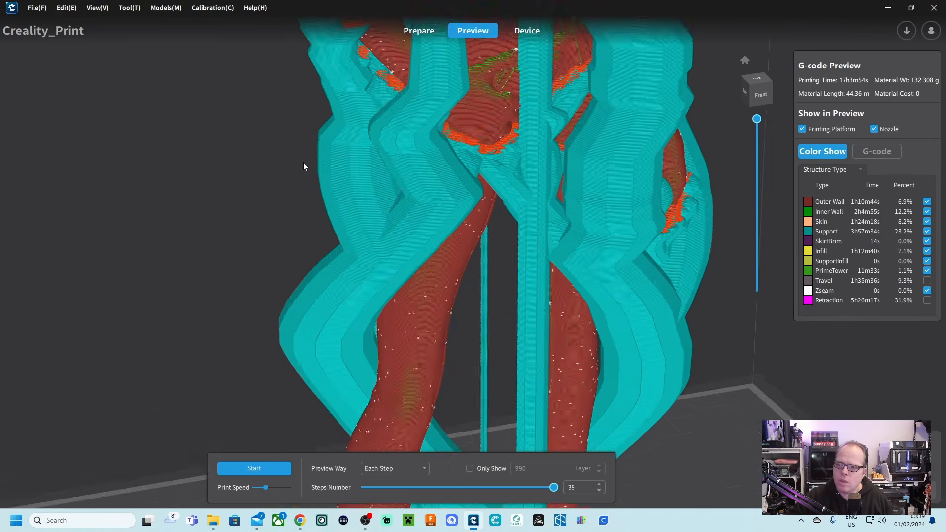
pyautogui.scroll(-3, 303, 162)
pyautogui.moveTo(599, 126); pyautogui.dragTo(633, 205, button='right')
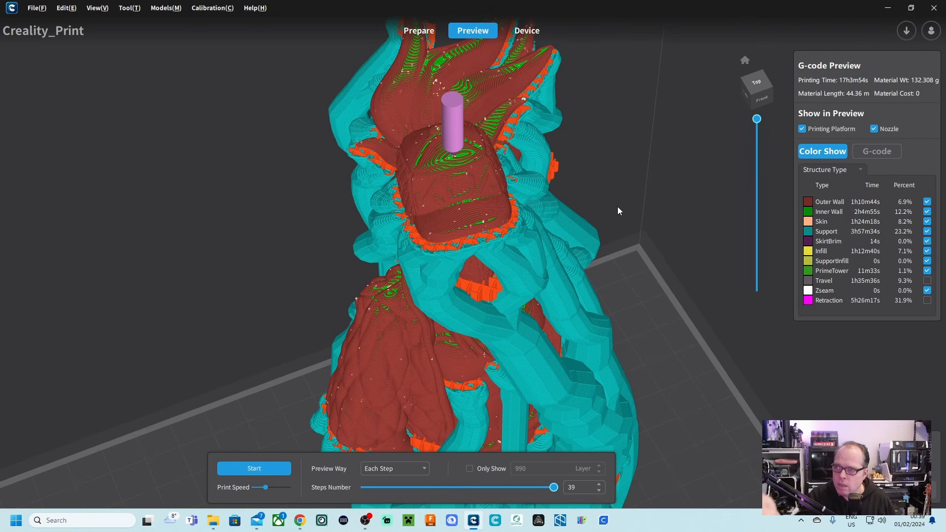